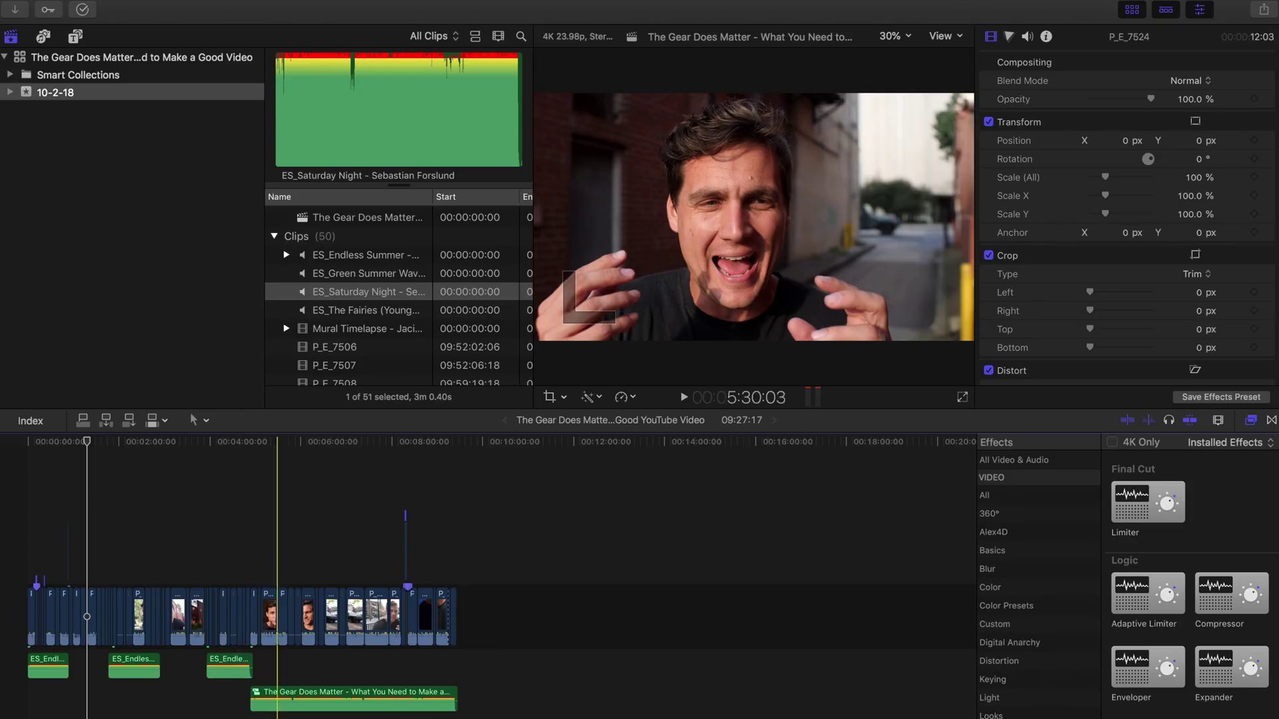
Compound the three ES music clips and the long music clip, then set its volume to -13 dB.
left_click_drag(373, 714, 30, 673)
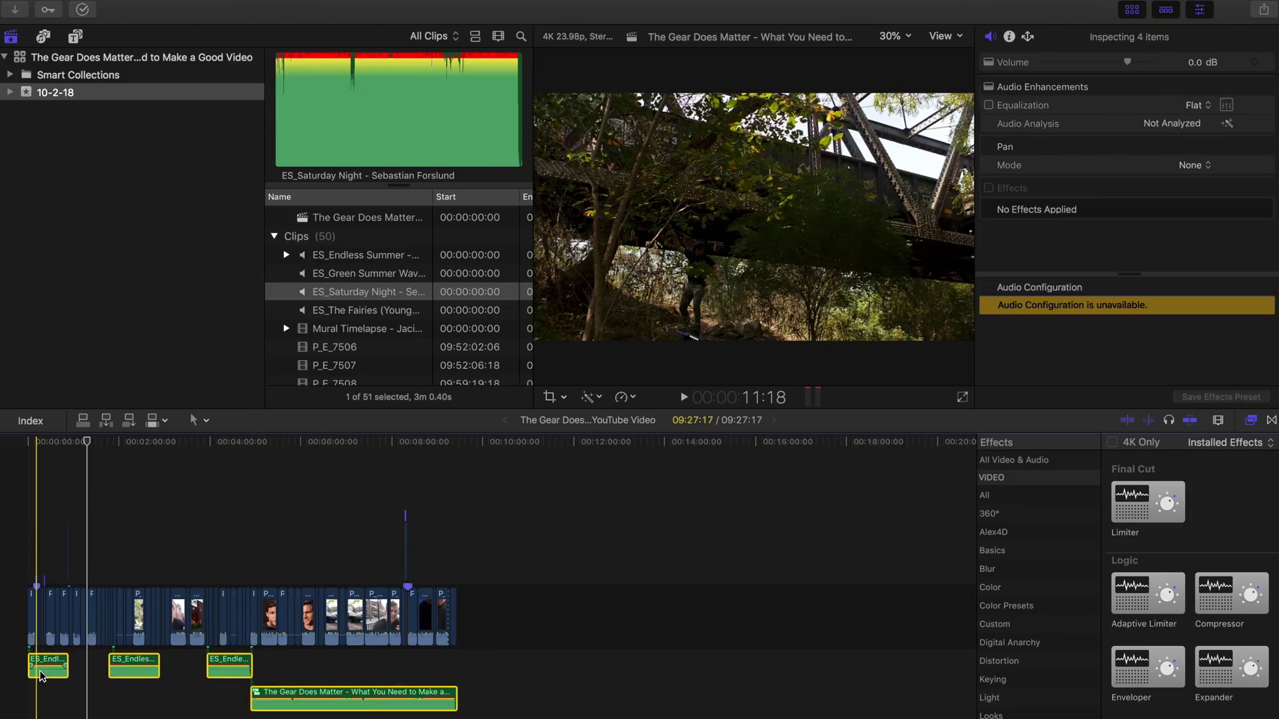
right_click(52, 663)
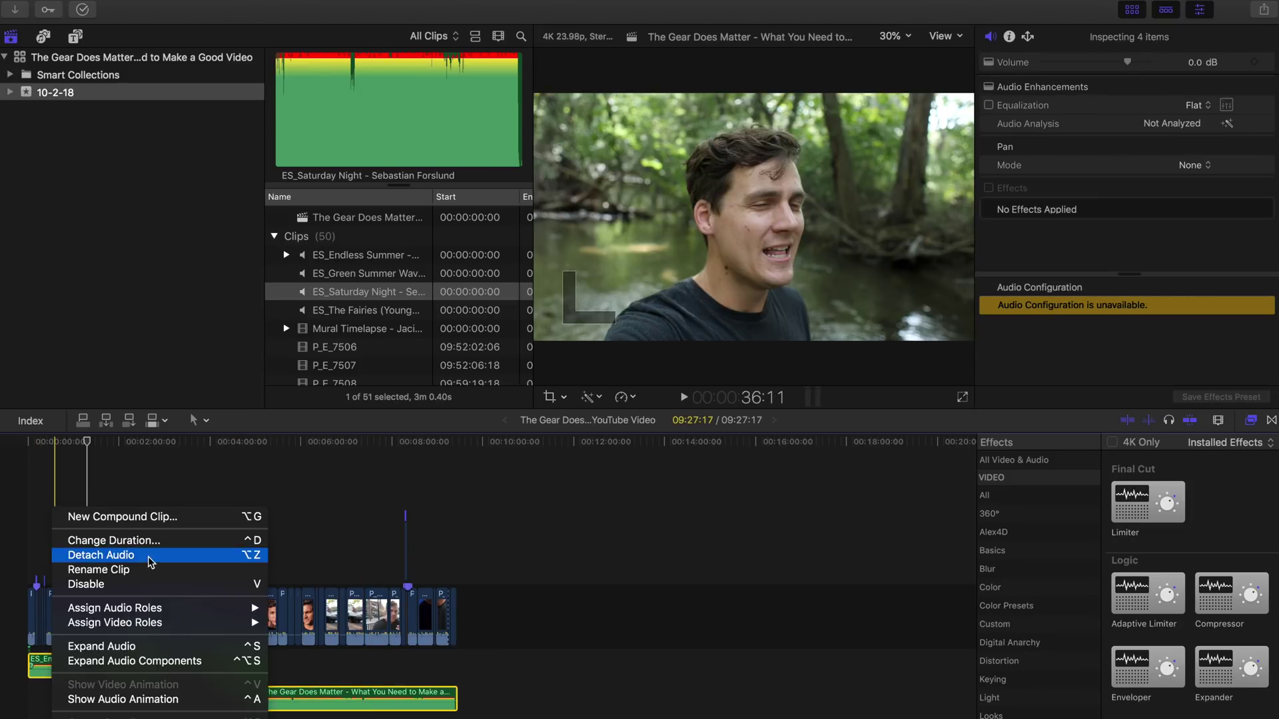
left_click(244, 517)
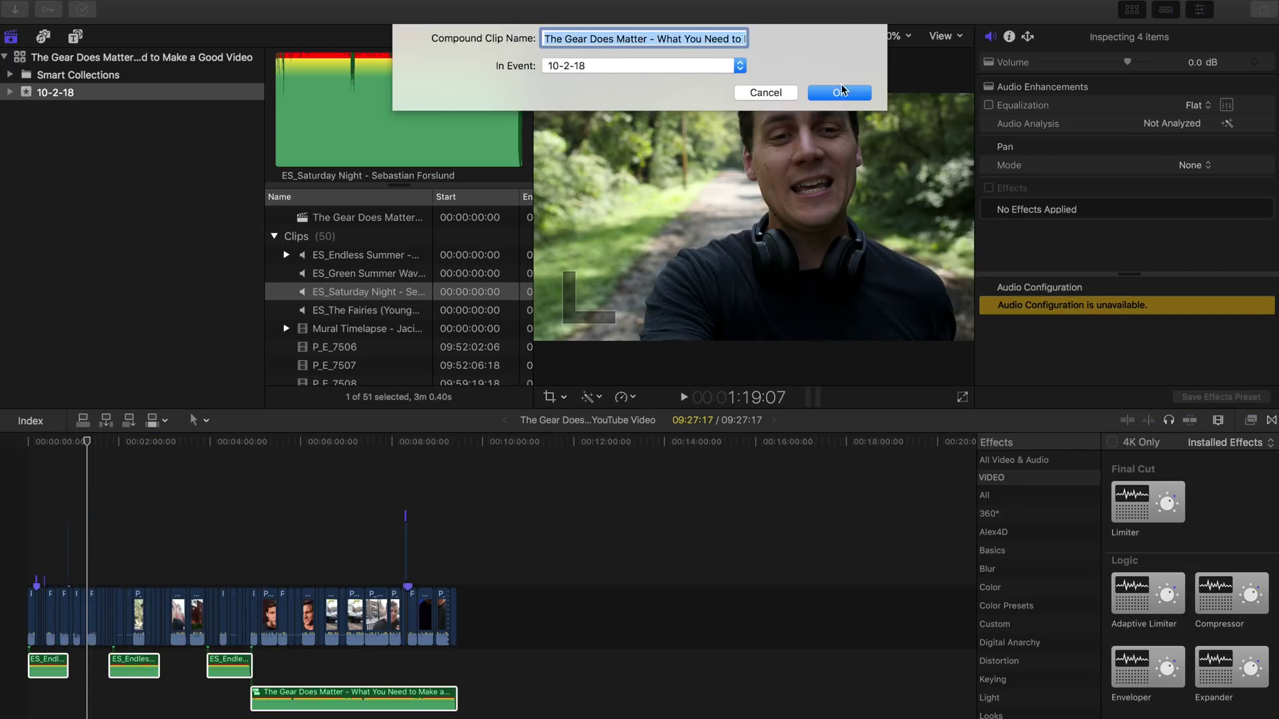
left_click(841, 91)
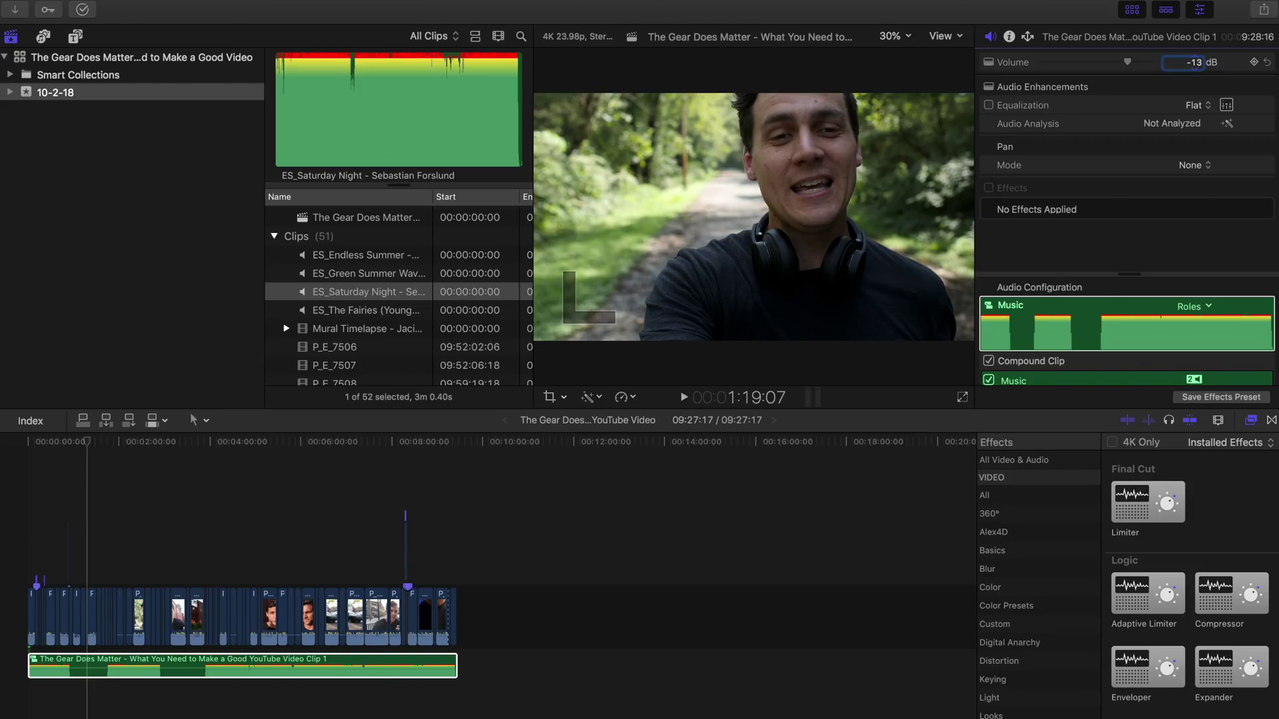
key("Return")
key("super+equal")
key("super+equal")
key("super+equal")
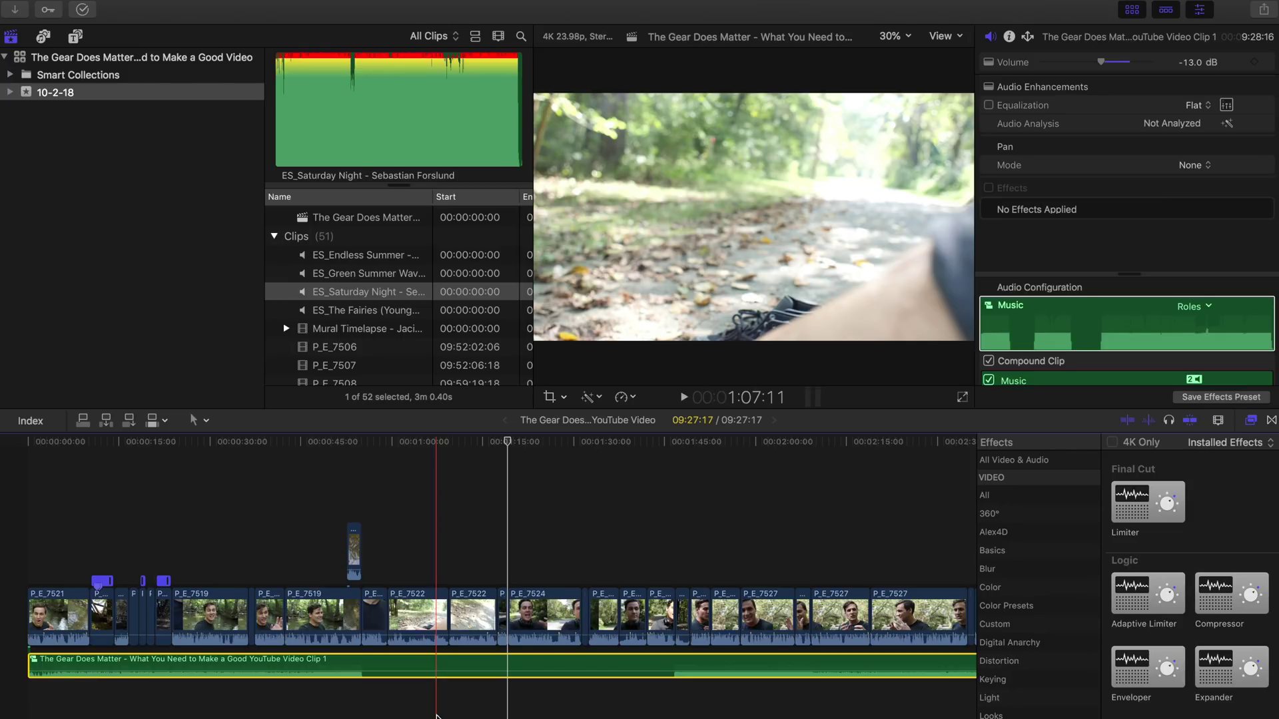
Wrap the music compound clip in a second compound clip, keeping the default name Clip 2.
right_click(405, 666)
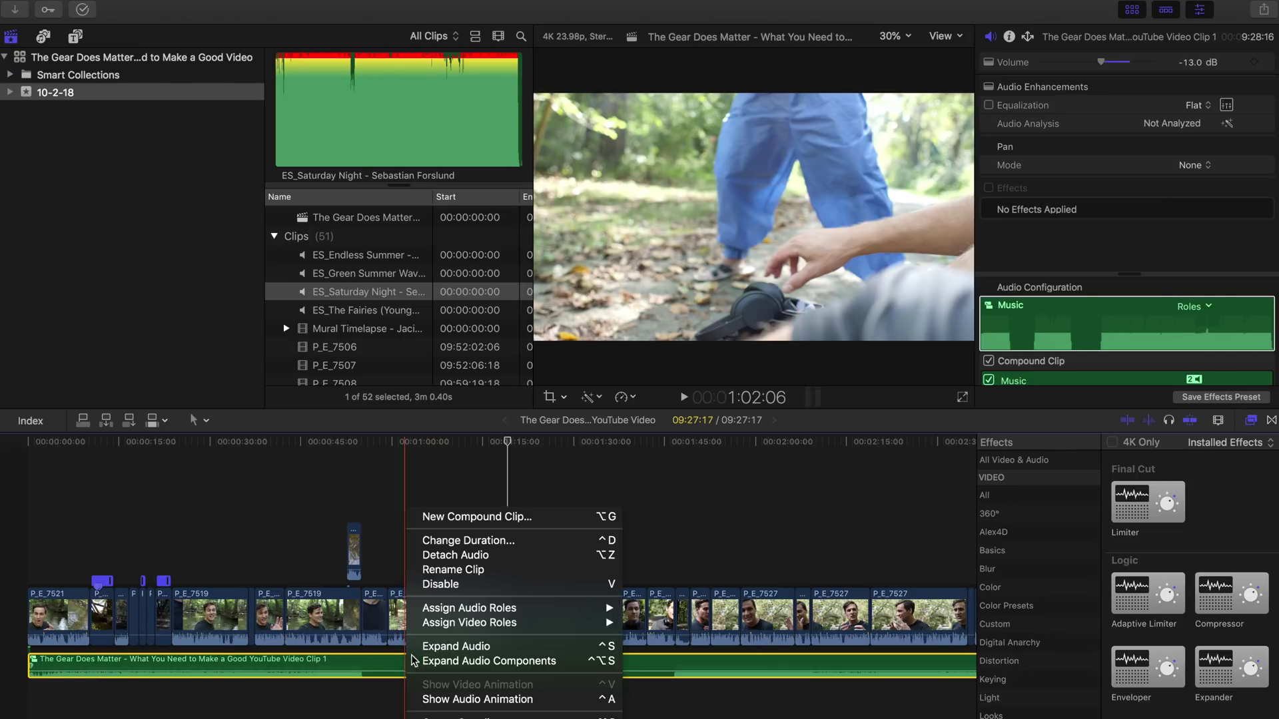
left_click(497, 515)
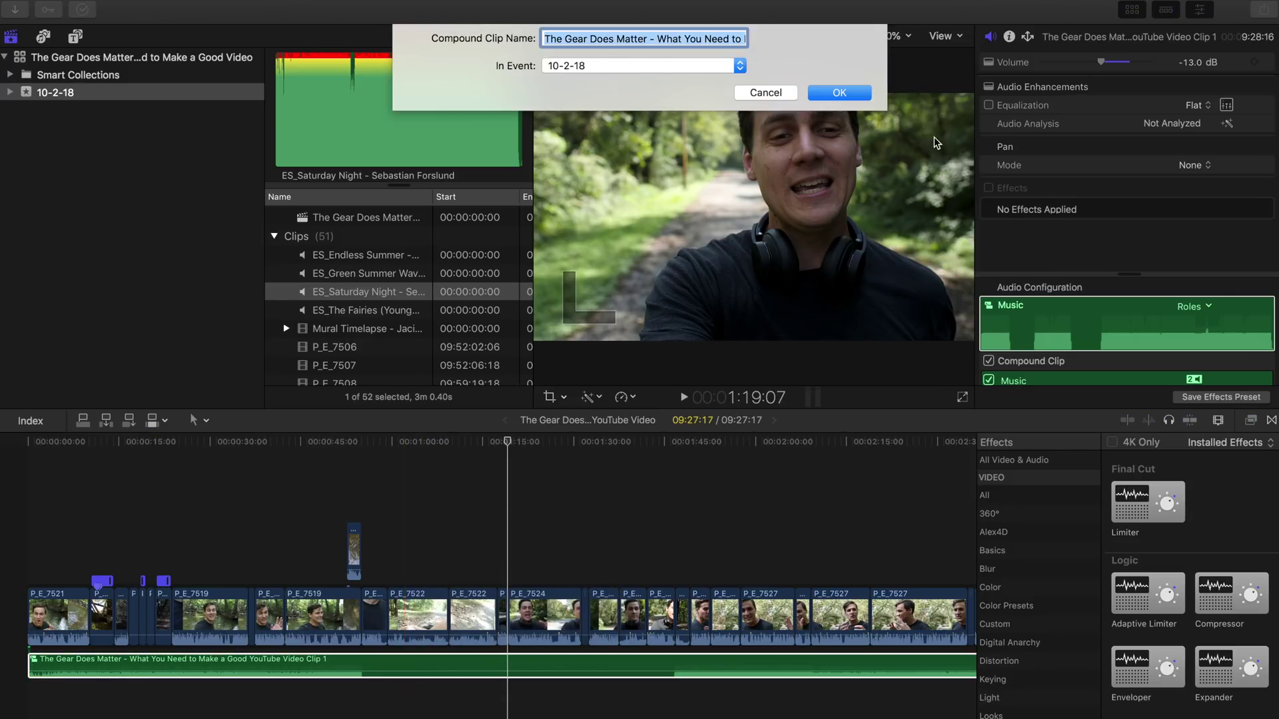
left_click(839, 92)
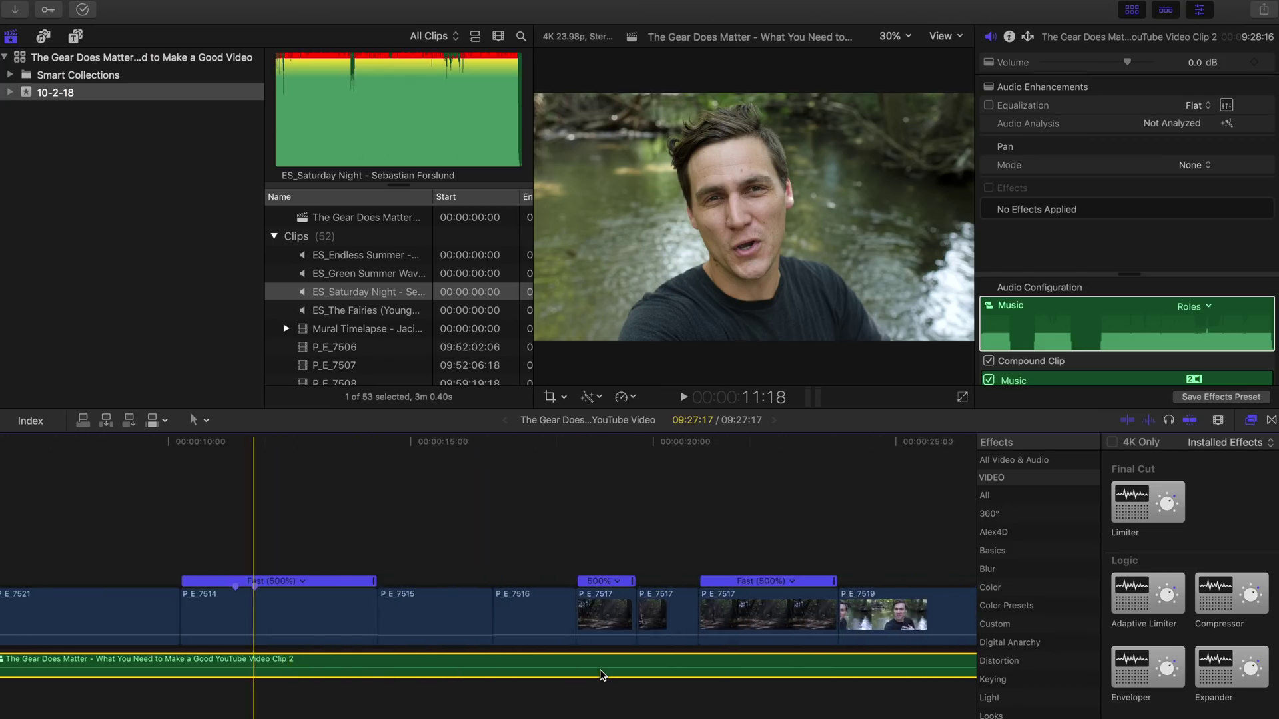
Range-select the music from the start of P_E_7514 to P_E_7519 and raise it to 12 dB.
scroll(602, 674, "right", 5)
scroll(602, 675, "left", 6)
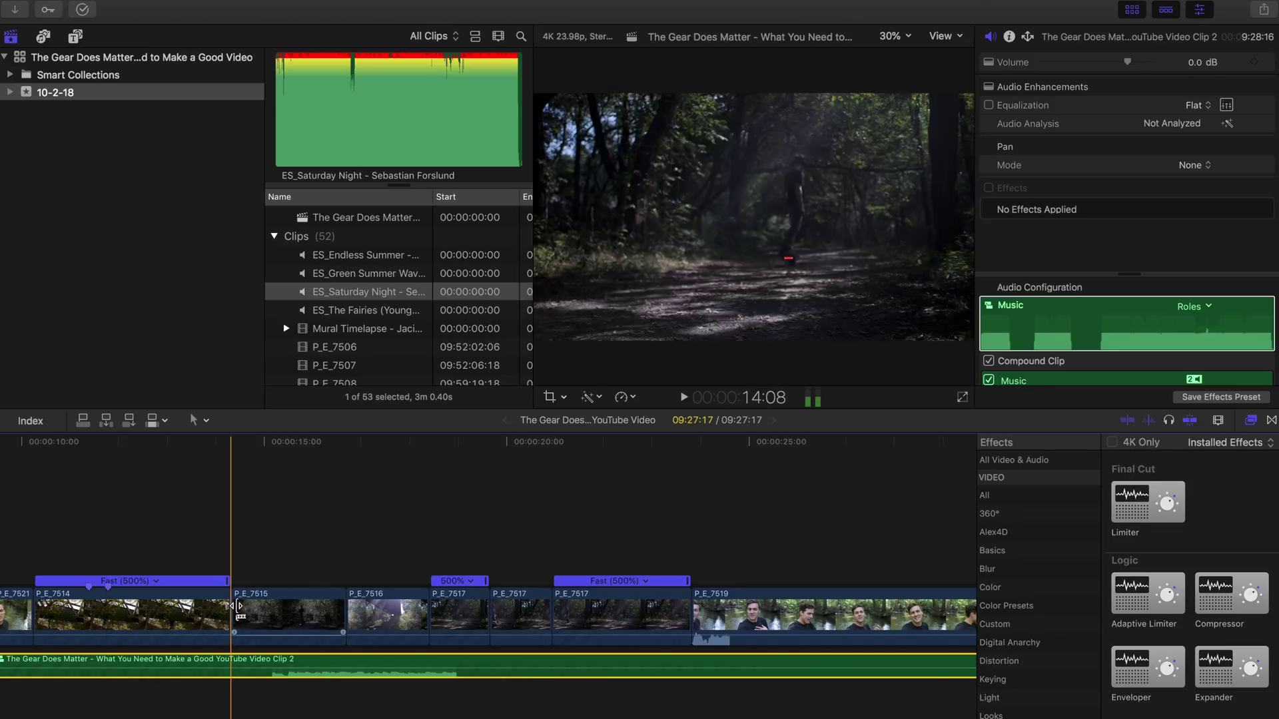
left_click(385, 651)
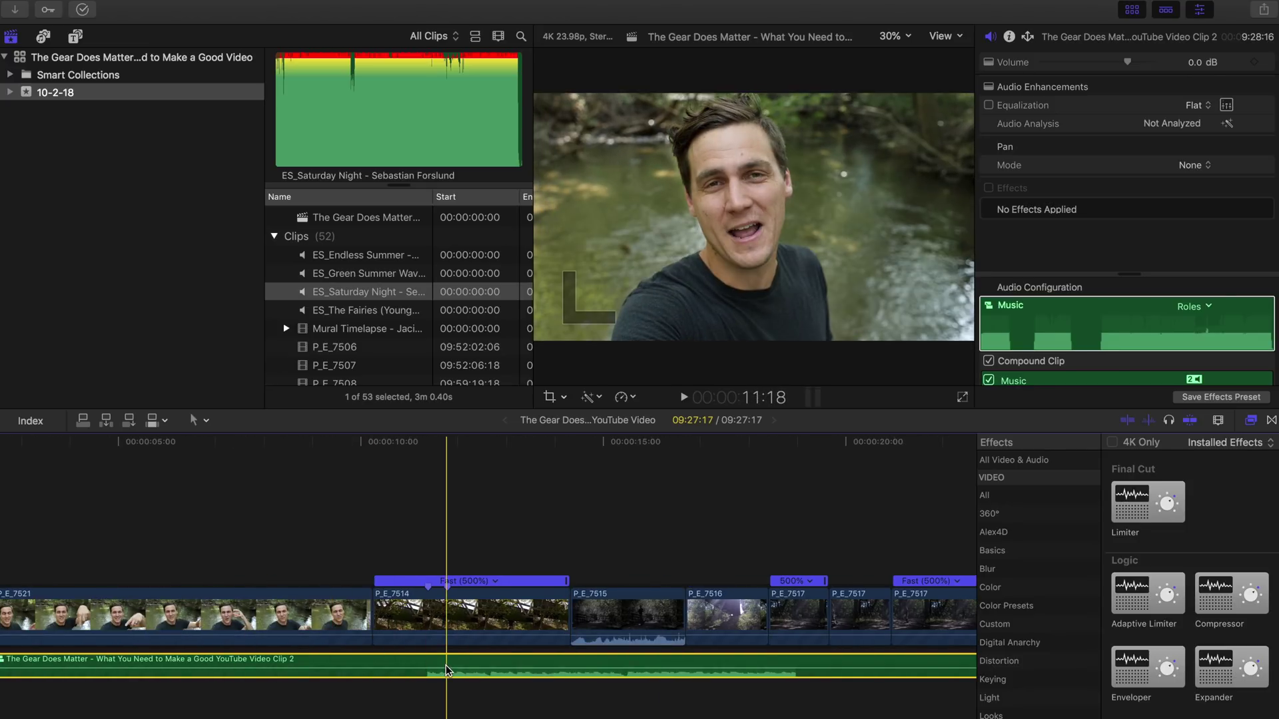
key("b")
scroll(333, 656, "right", 2)
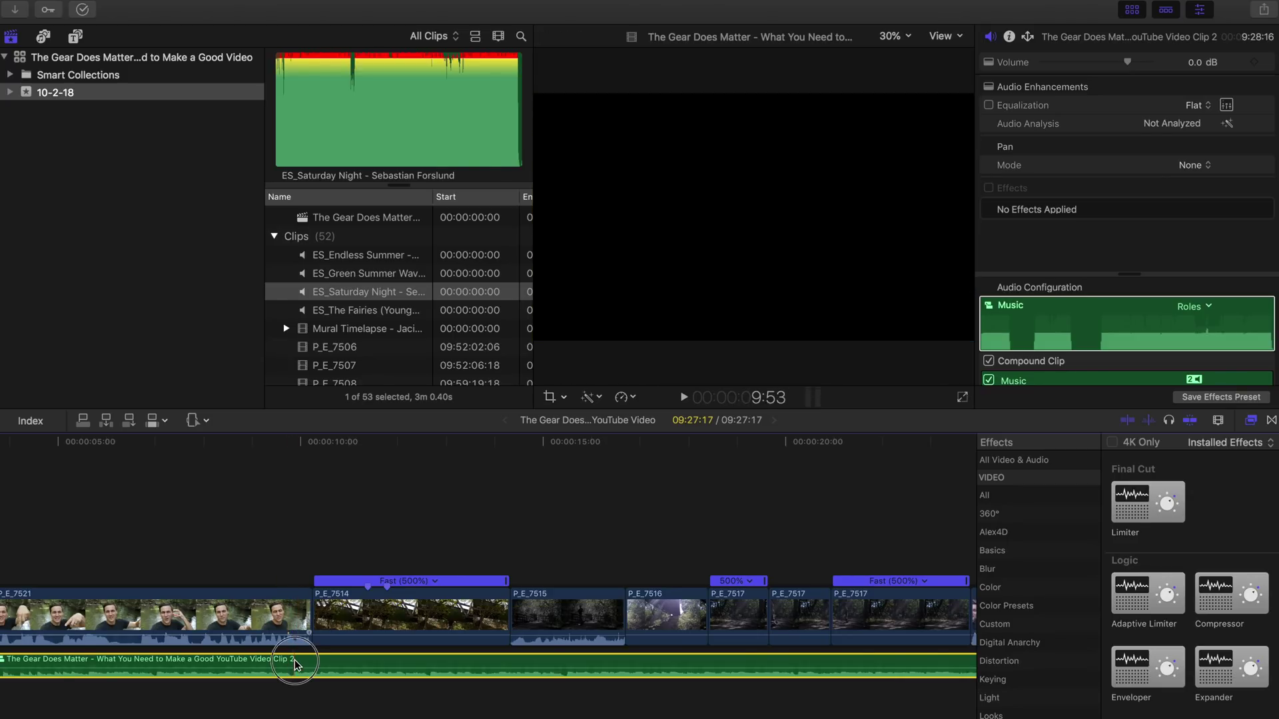
left_click_drag(295, 665, 737, 666)
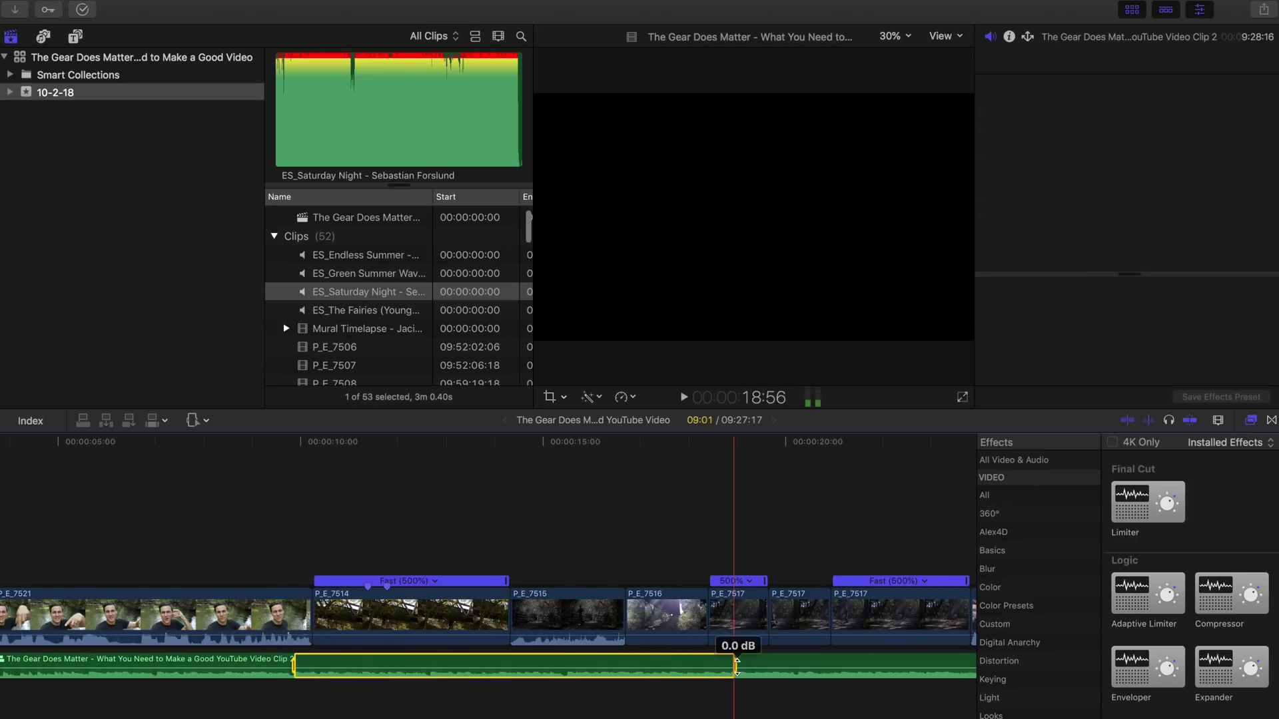
scroll(431, 666, "right", 10)
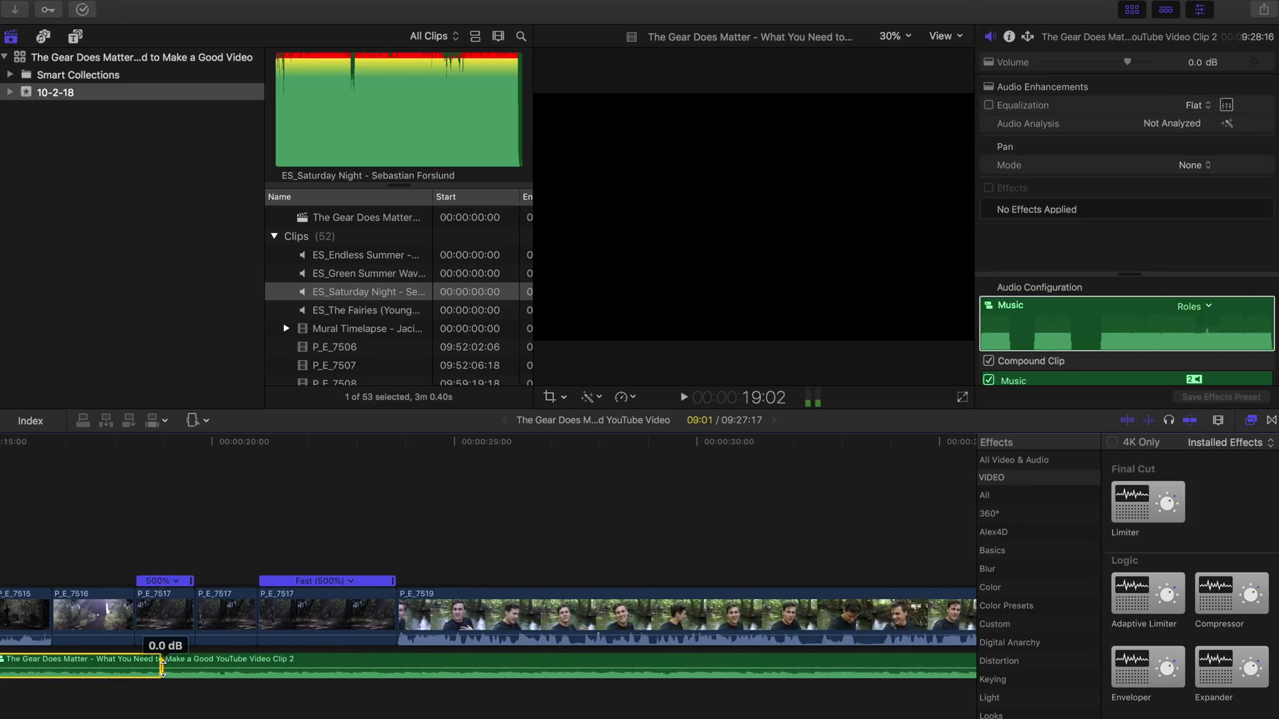
left_click_drag(194, 668, 409, 669)
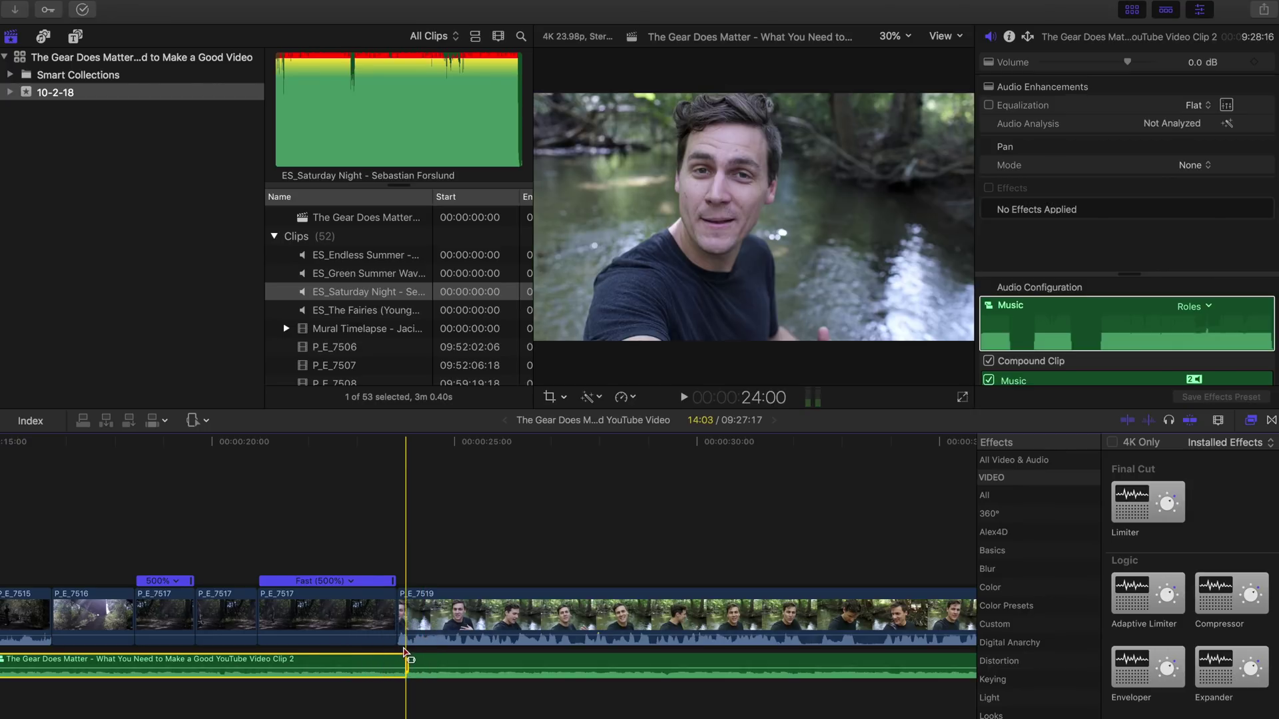
left_click_drag(250, 659, 273, 431)
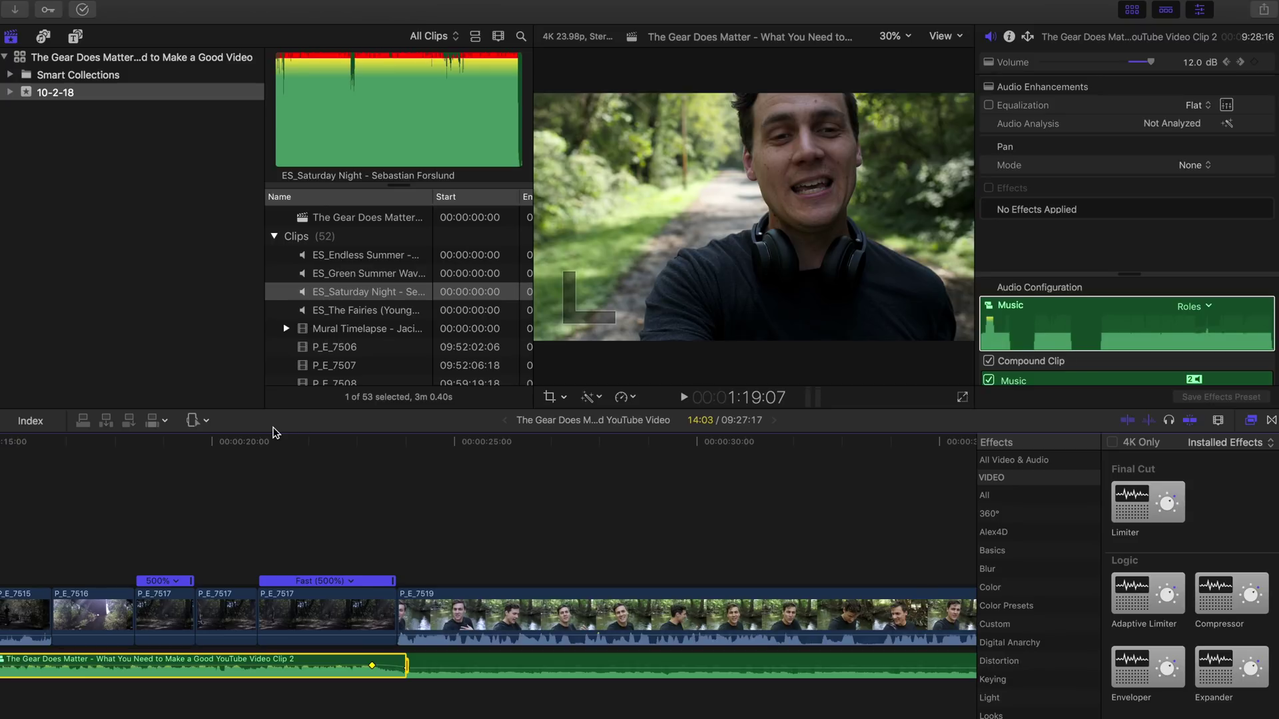
key("Up")
key("Up")
key("Up")
key("Up")
key("Up")
key("Up")
key("Up")
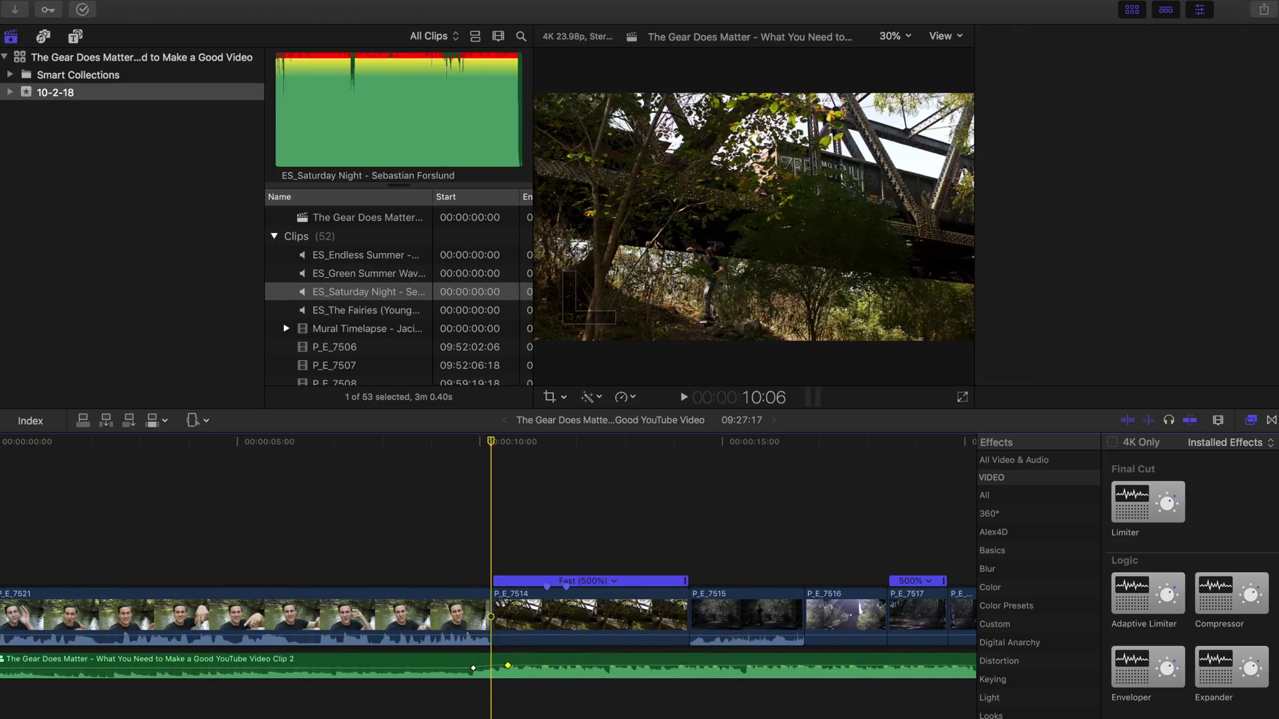
key("a")
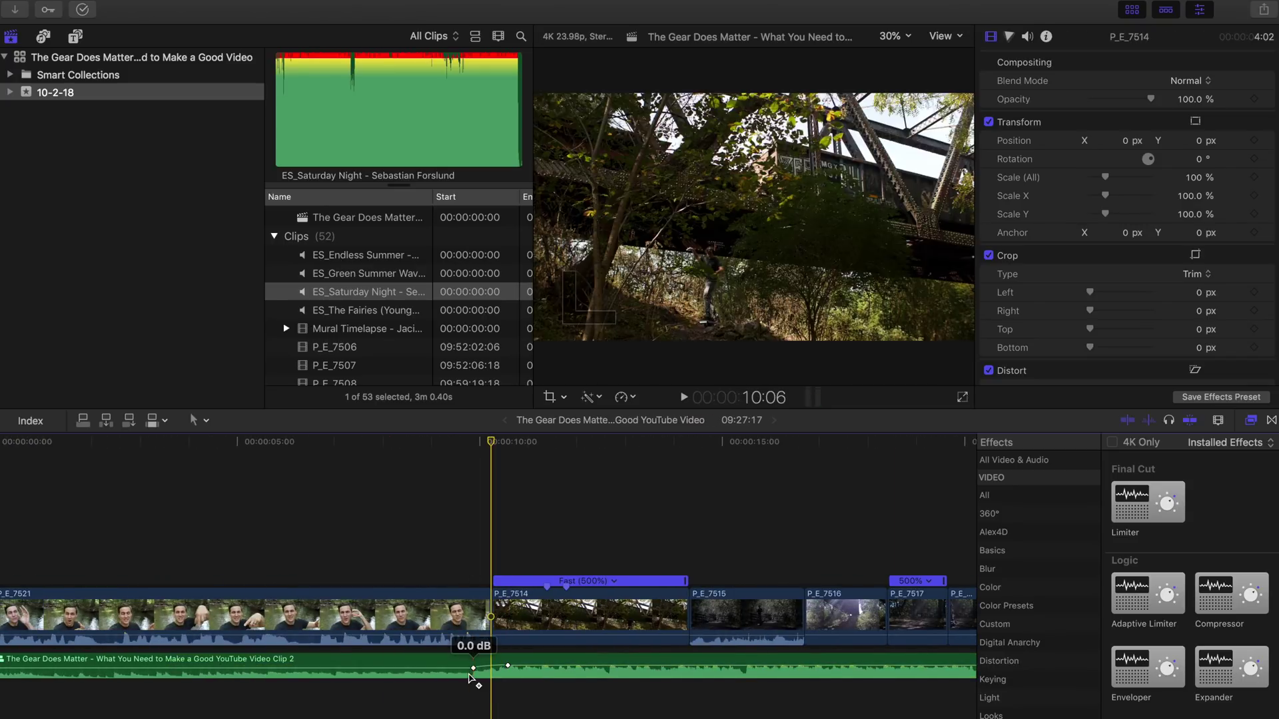
Drag the music's volume keyframes so the boost ramp lands on the P_E_7519 cut.
left_click(407, 676)
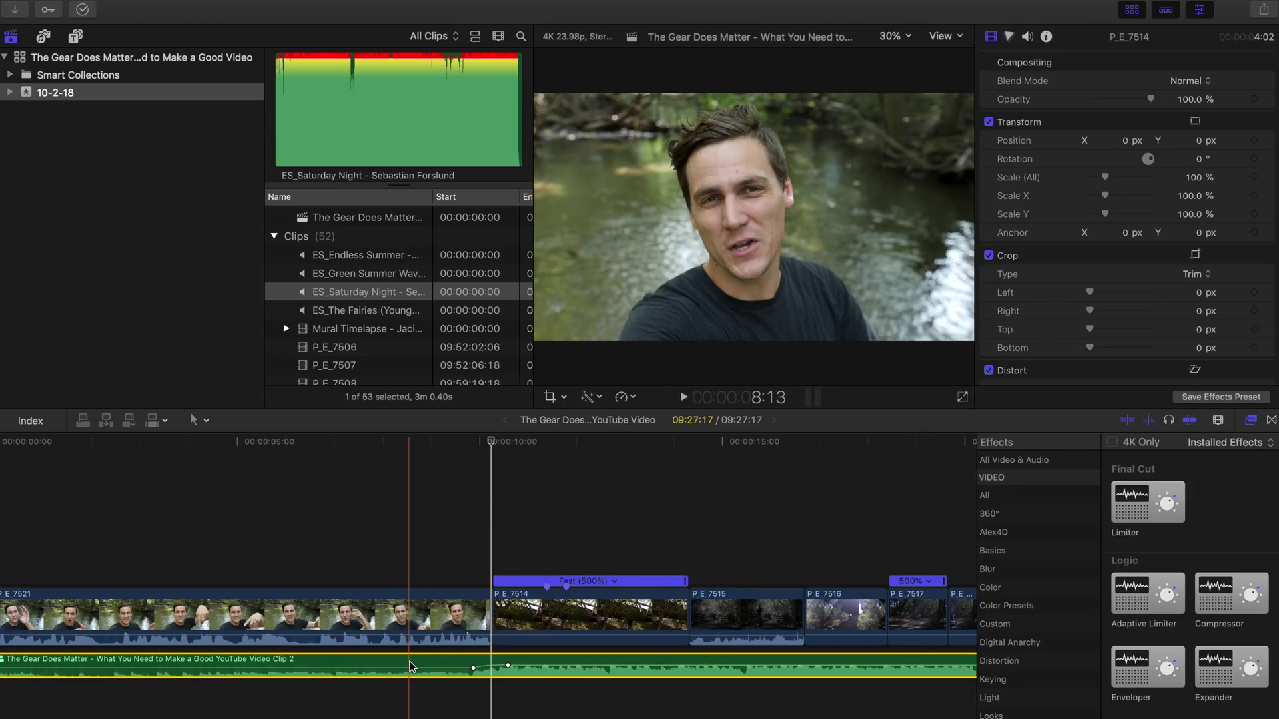
left_click(525, 701)
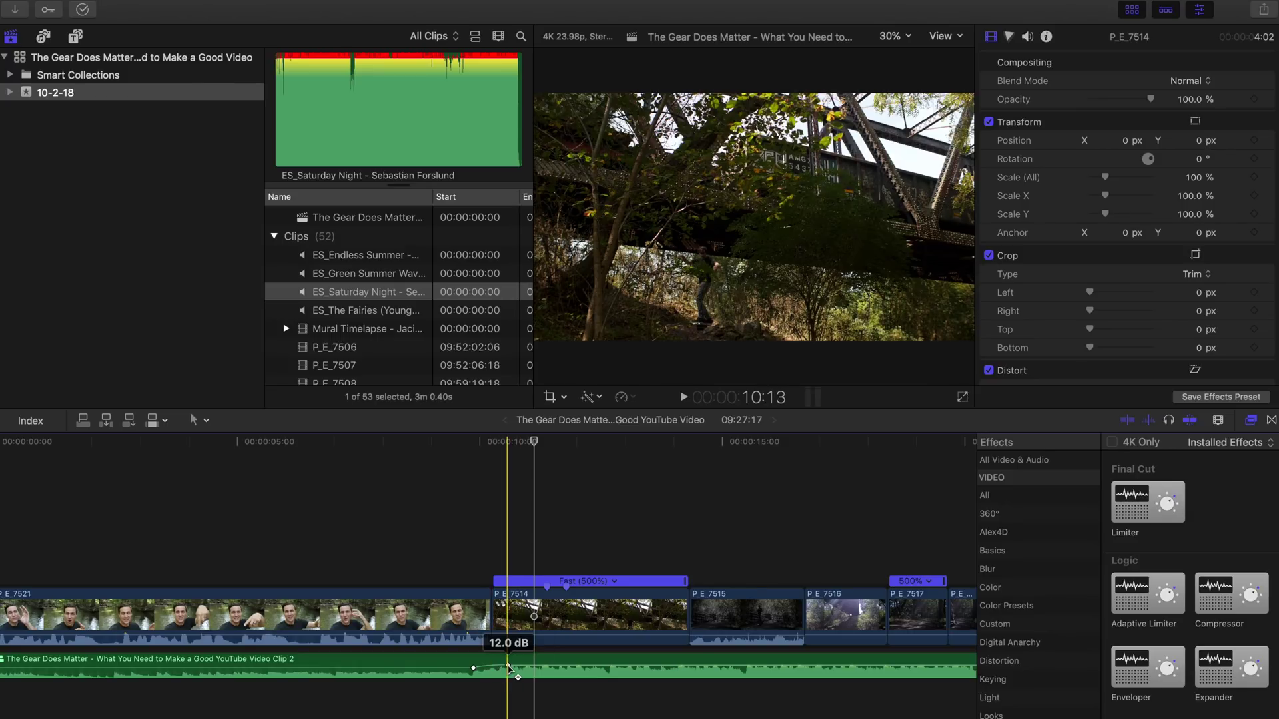
left_click(508, 666)
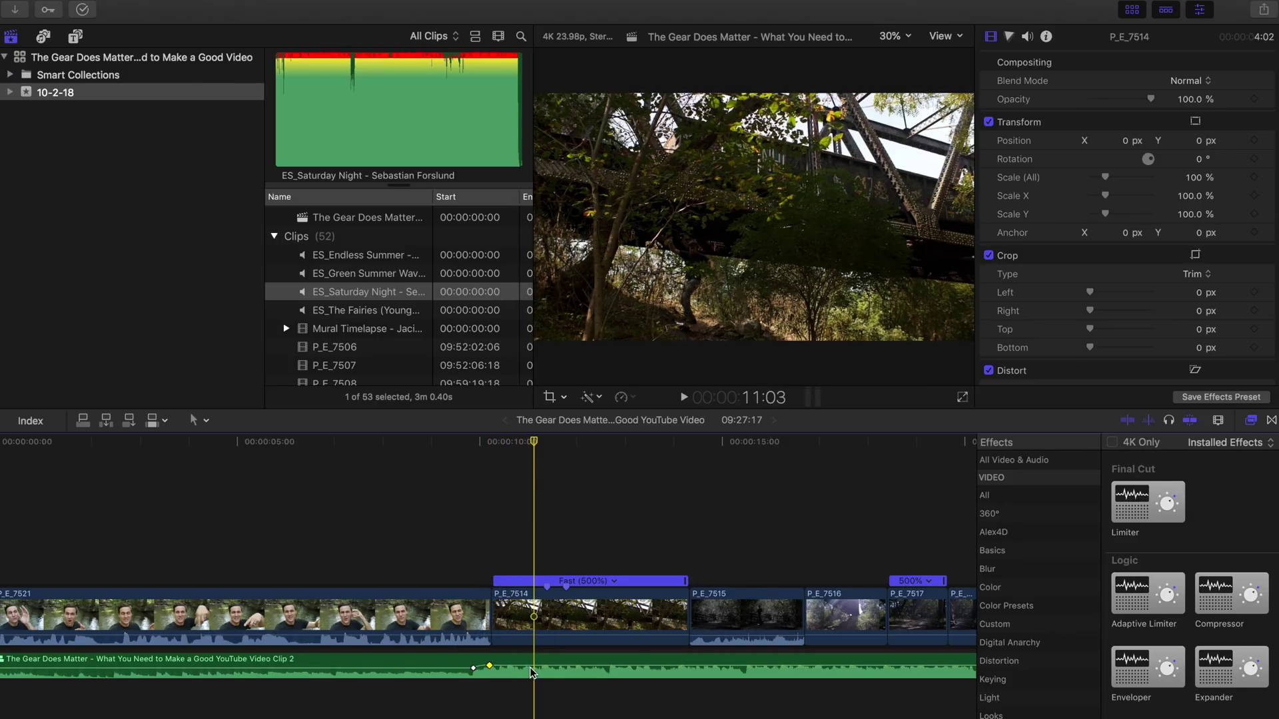
scroll(531, 673, "right", 10)
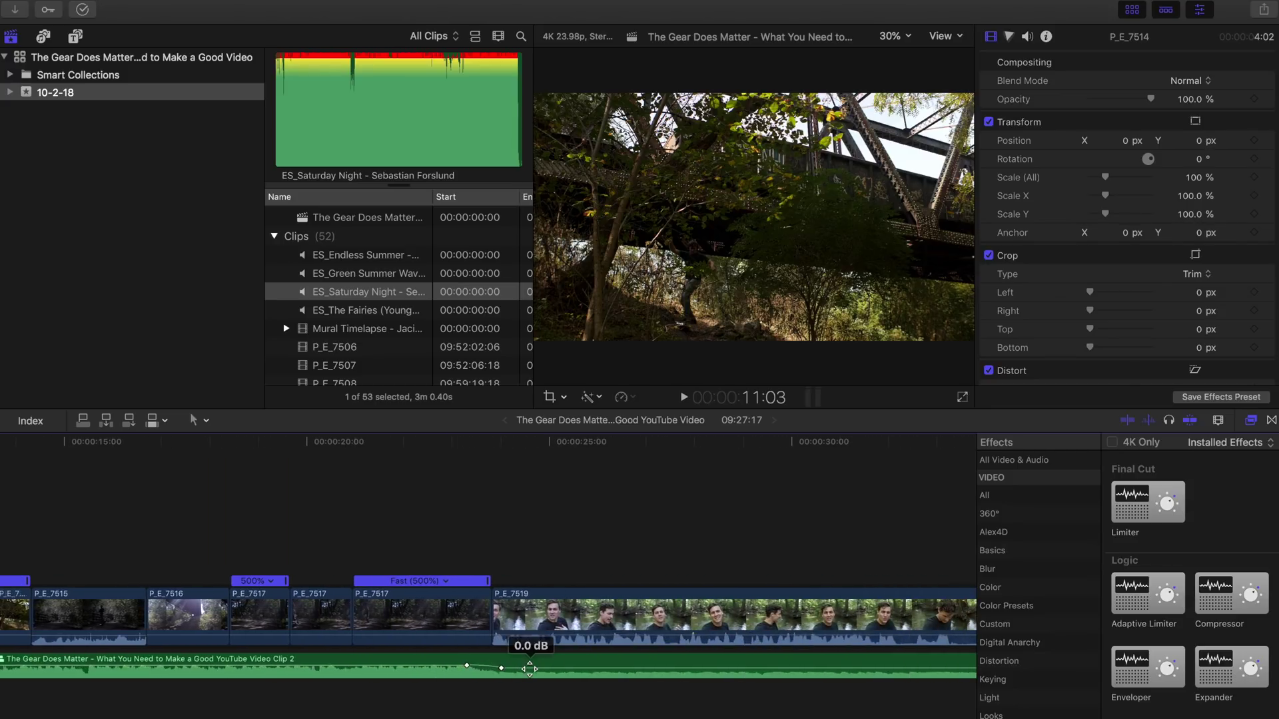
left_click(467, 670)
left_click_drag(469, 668, 484, 668)
scroll(692, 696, "left", 5)
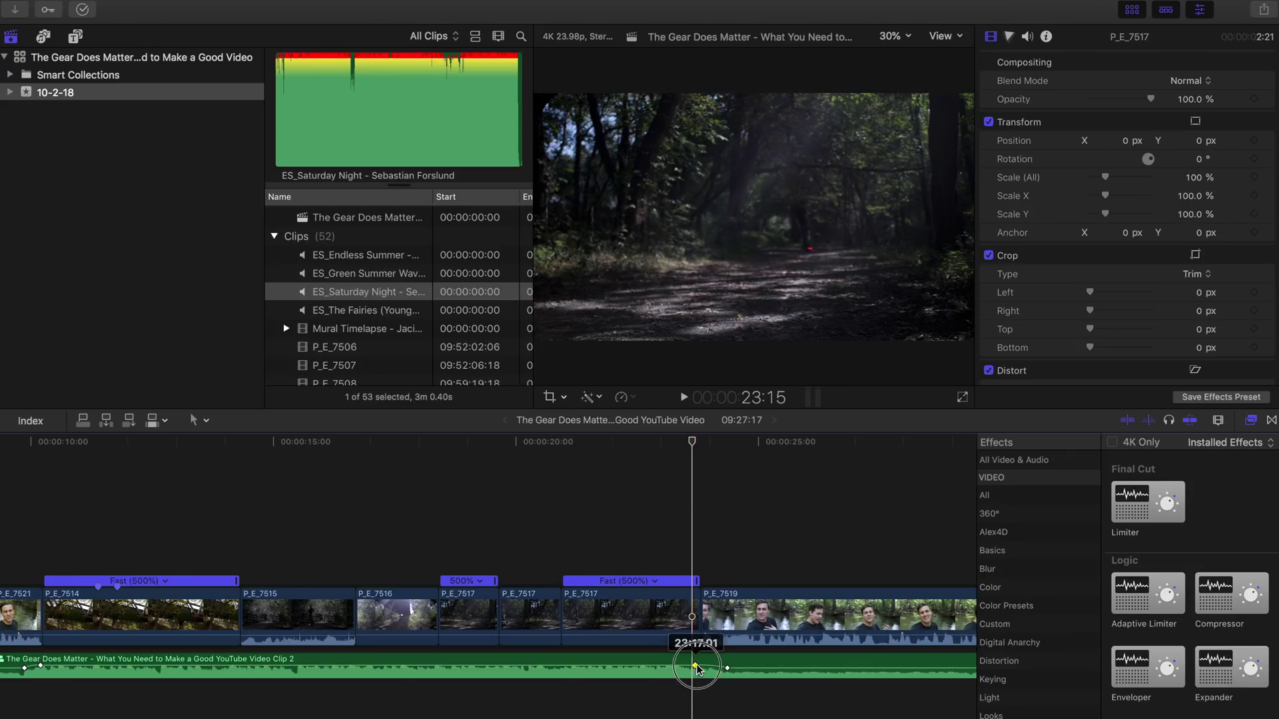
left_click_drag(698, 668, 707, 667)
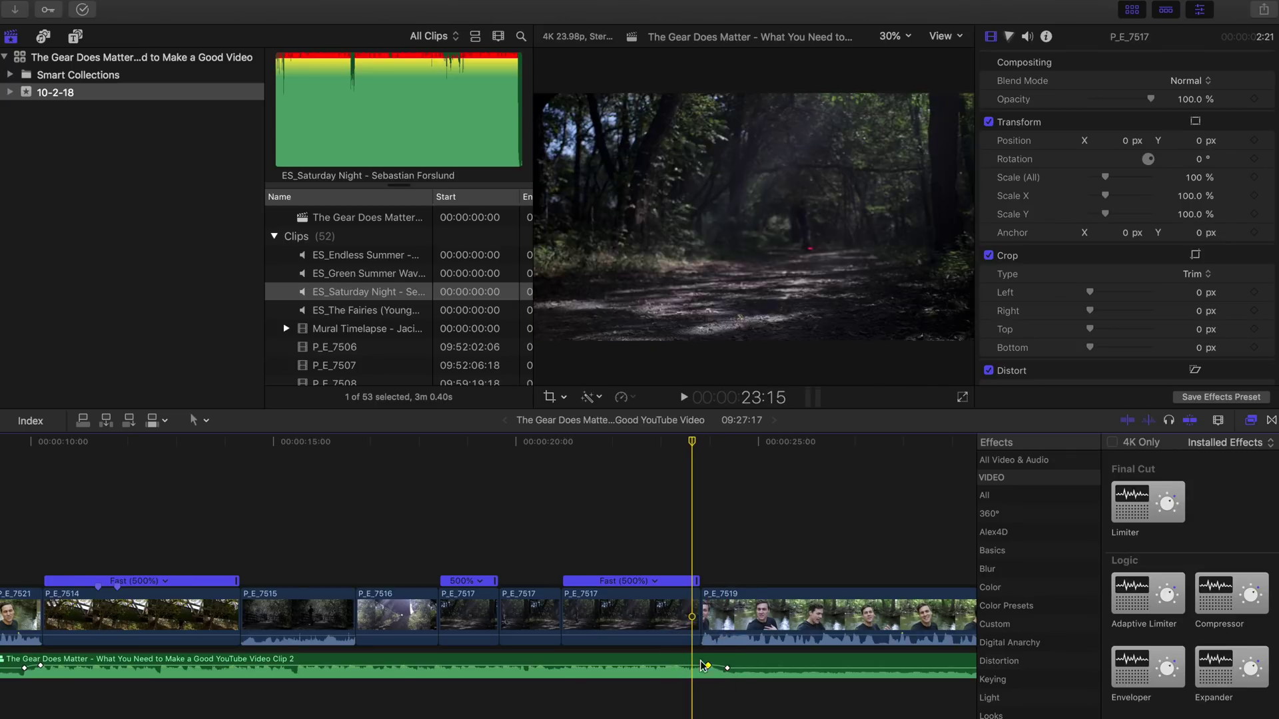
scroll(663, 666, "left", 3)
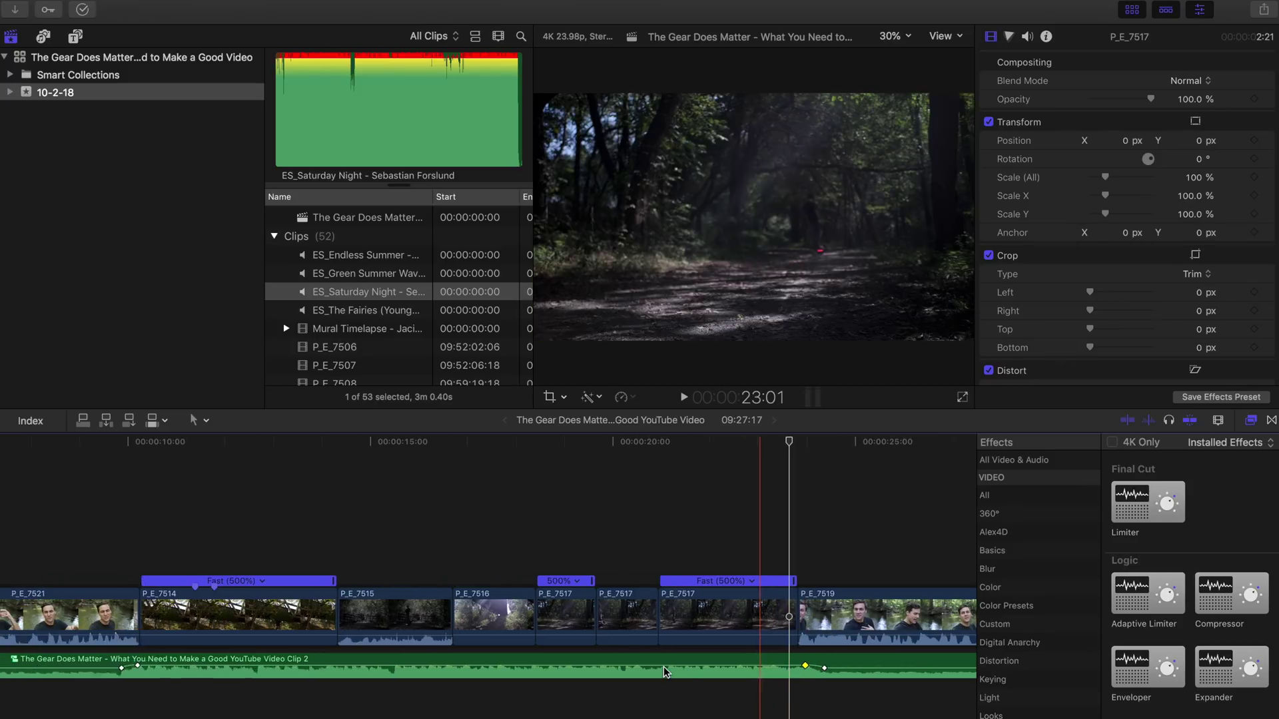
scroll(663, 666, "left", 2)
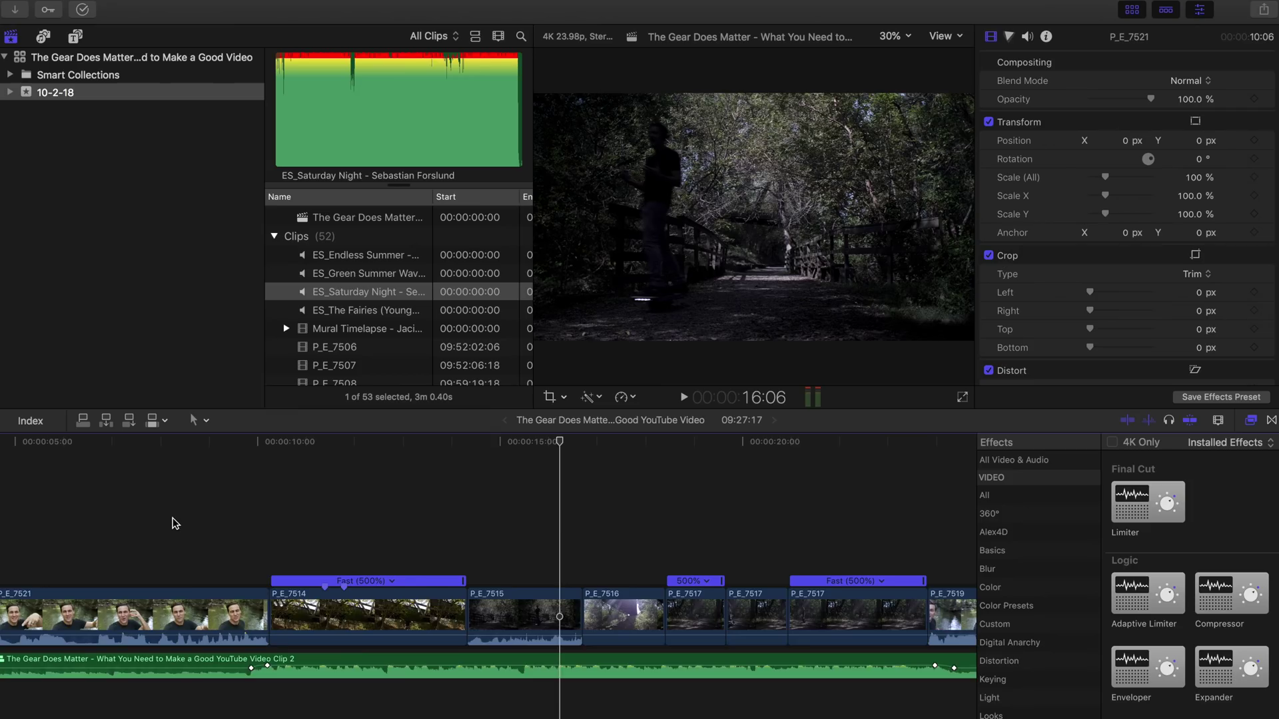
Preview the talking-head section, then raise the music volume under the forest path shot.
left_click(421, 650)
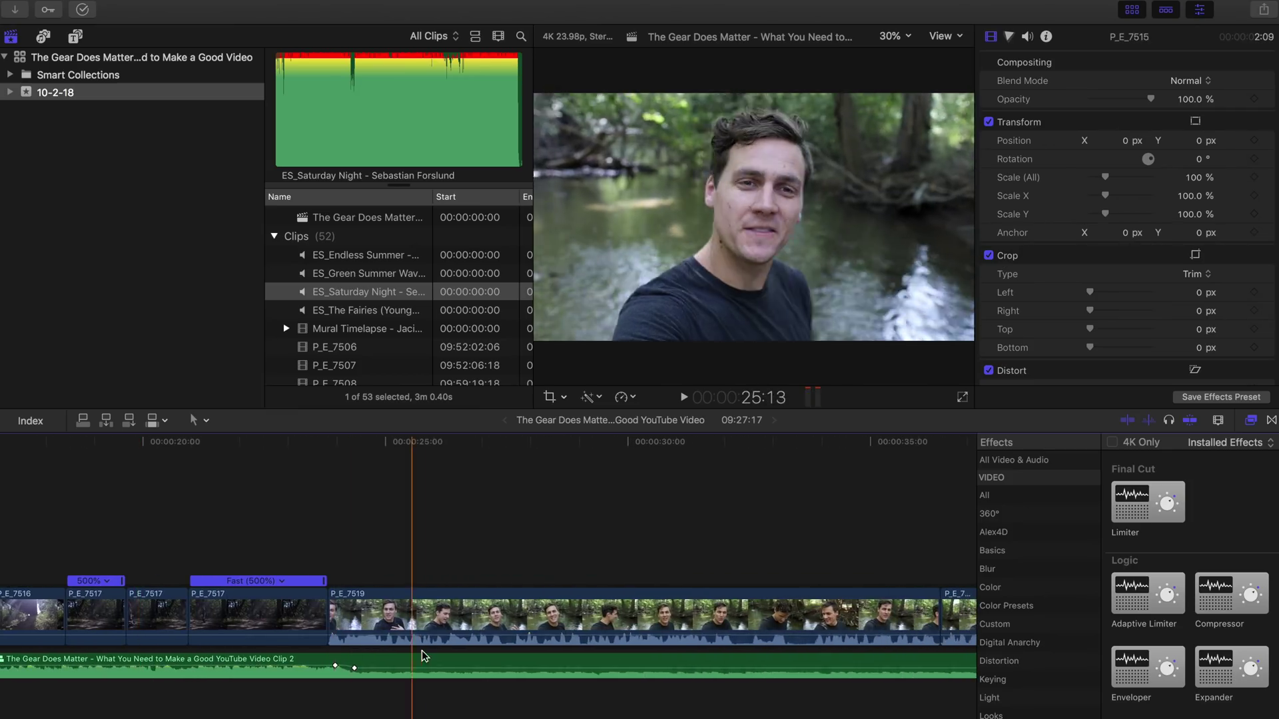
scroll(421, 650, "right", 10)
left_click(365, 653)
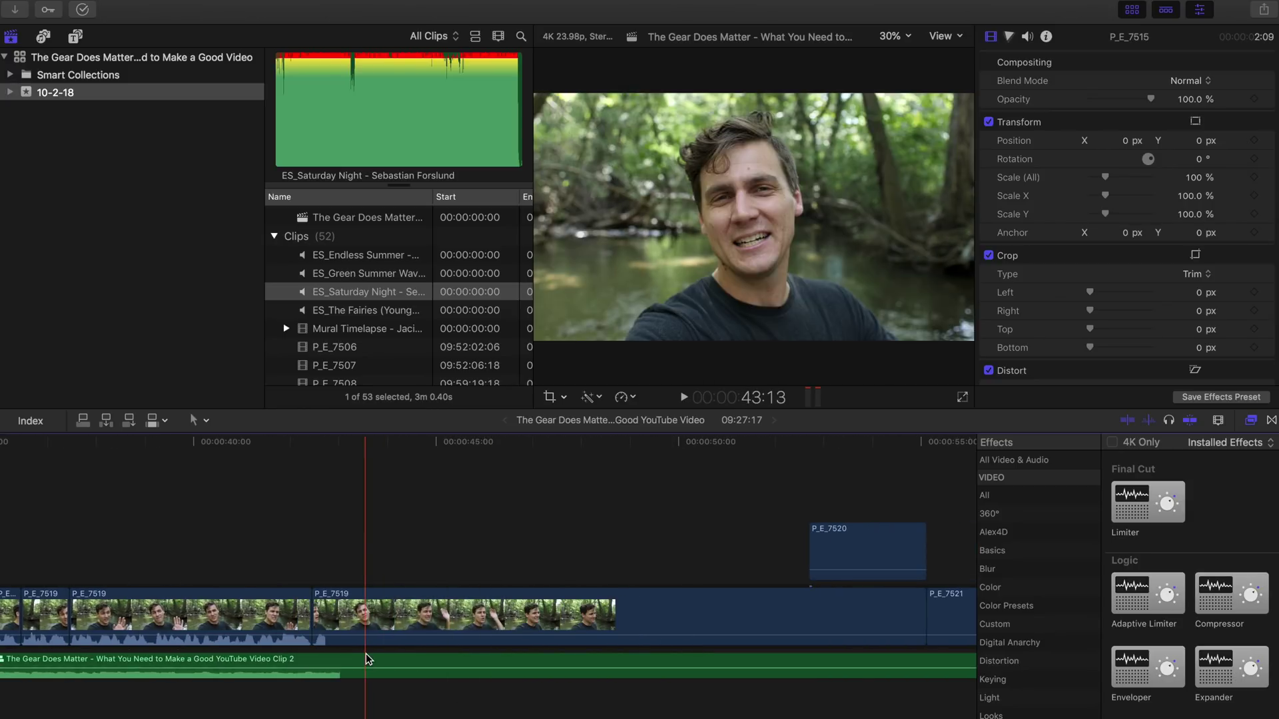
key("super+minus")
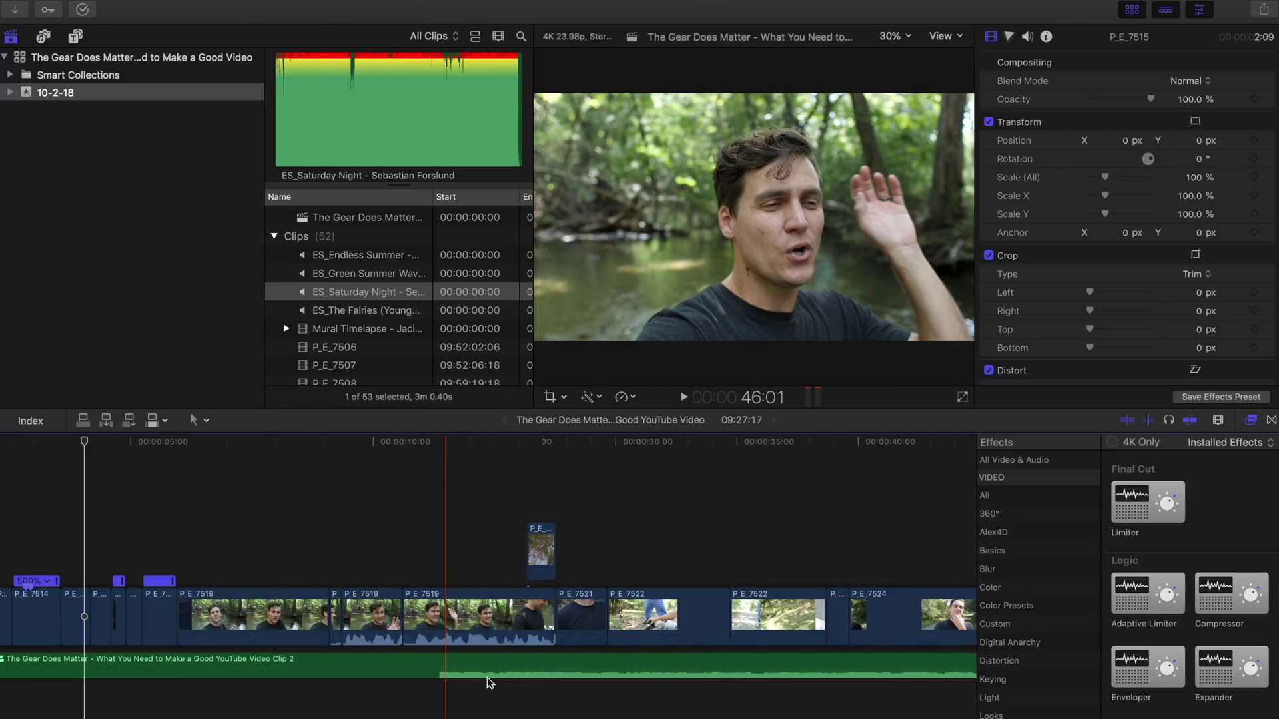
scroll(550, 662, "right", 10)
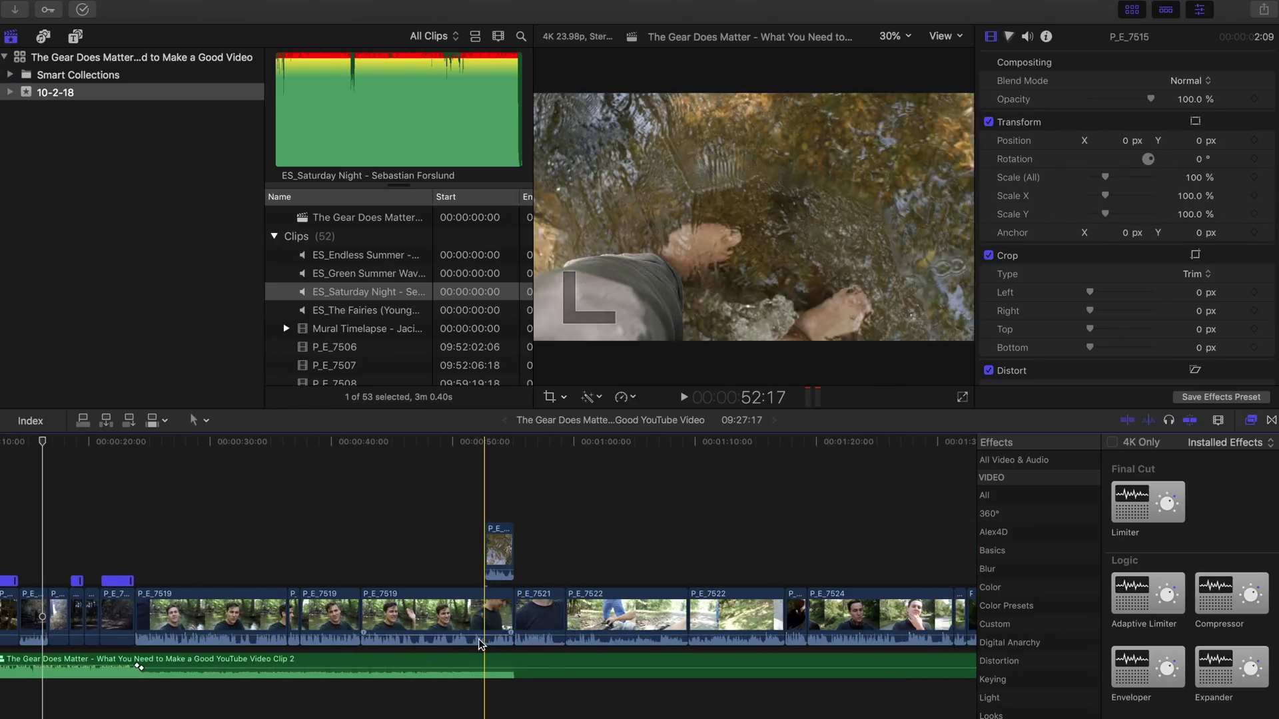
scroll(478, 640, "right", 10)
key("super+equal")
key("super+equal")
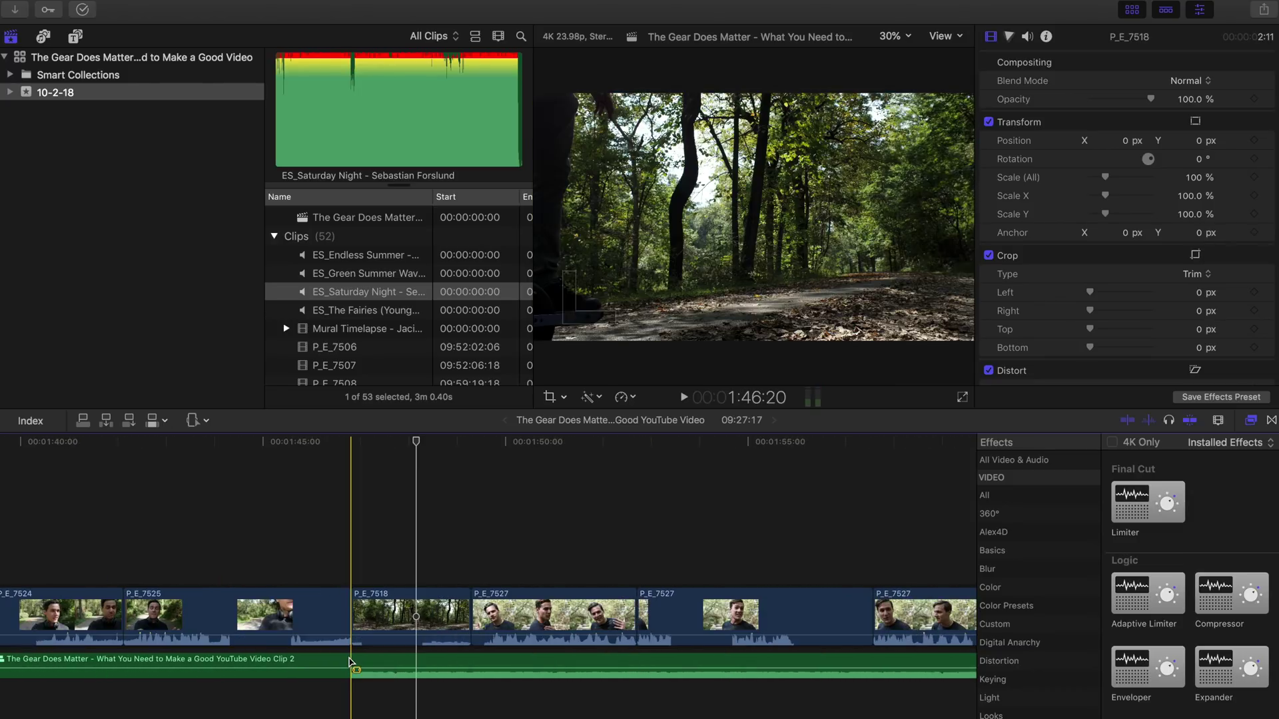
left_click_drag(340, 665, 440, 574)
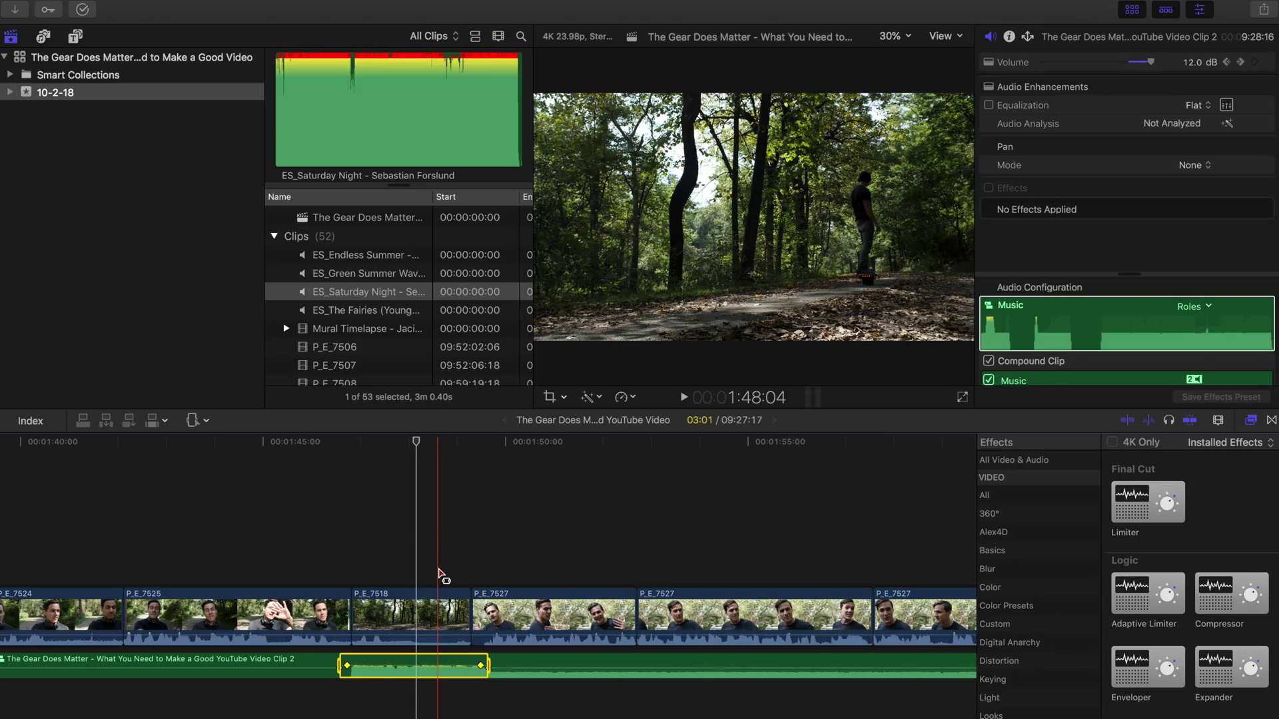
key("super+minus")
left_click(480, 692)
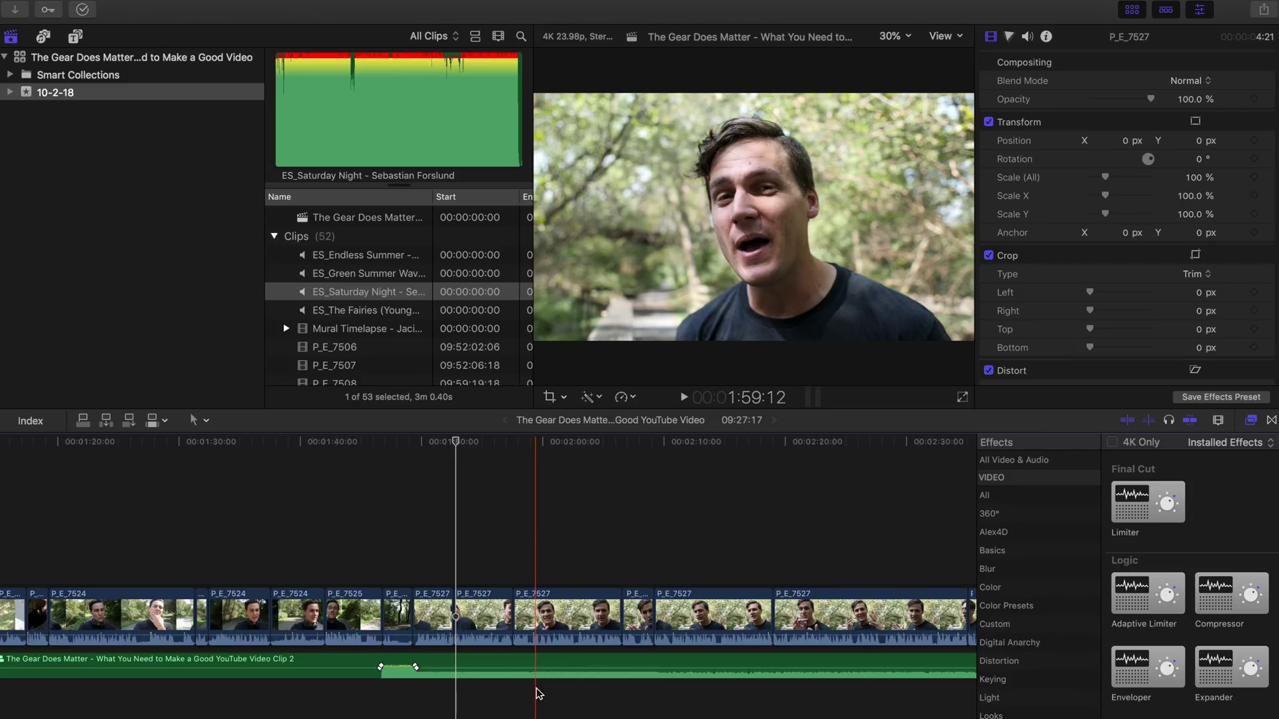
Select the music clip and review its volume bumps toward the final P_E_7553 clip.
scroll(540, 694, "right", 5)
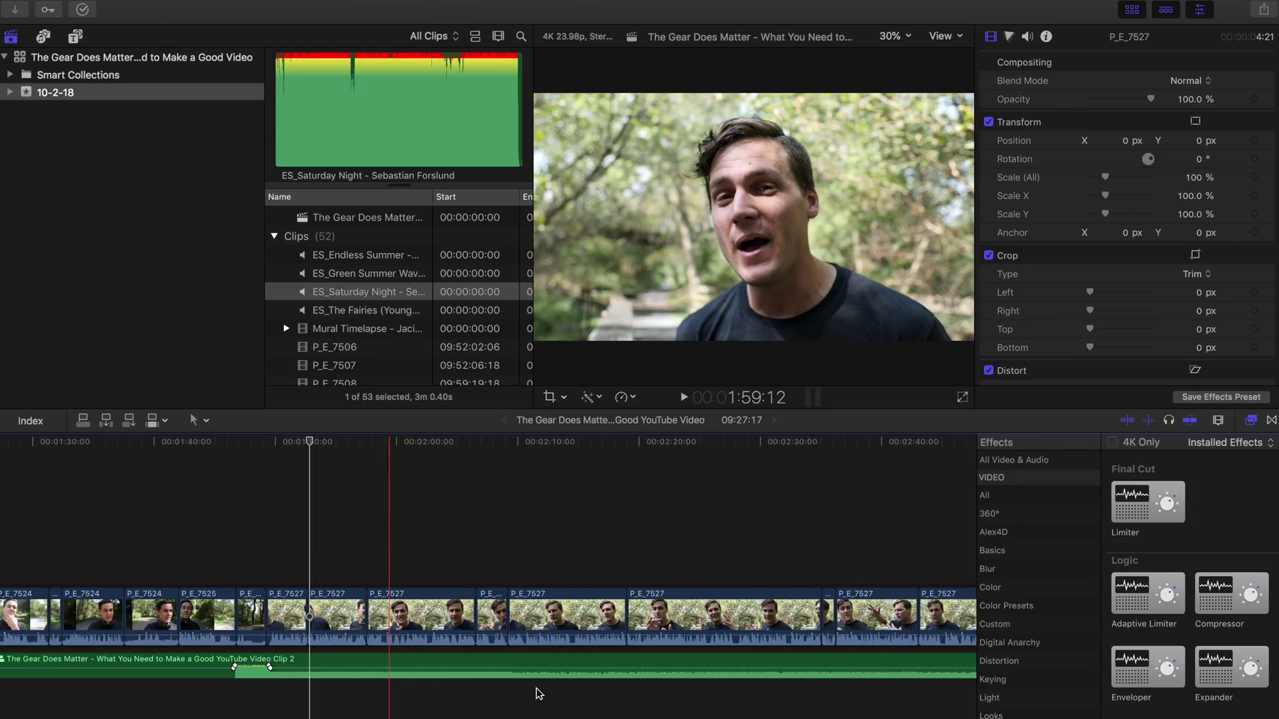
scroll(546, 696, "right", 10)
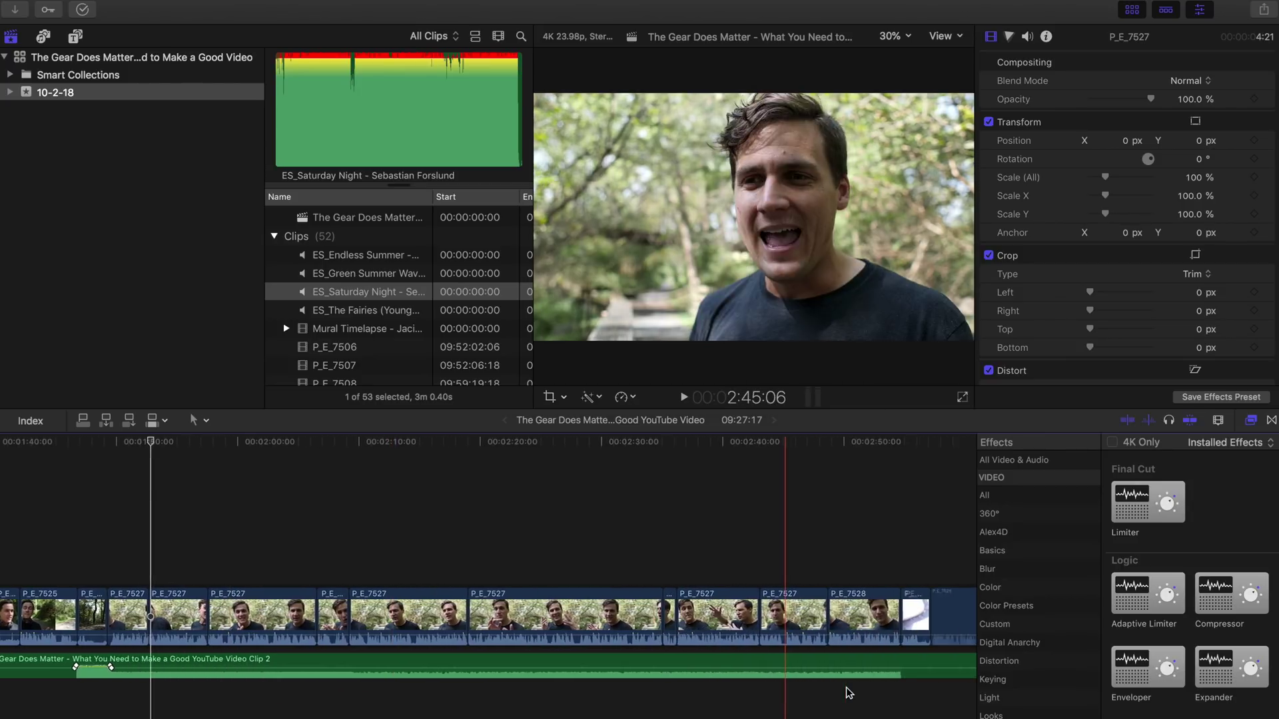
scroll(714, 684, "right", 14)
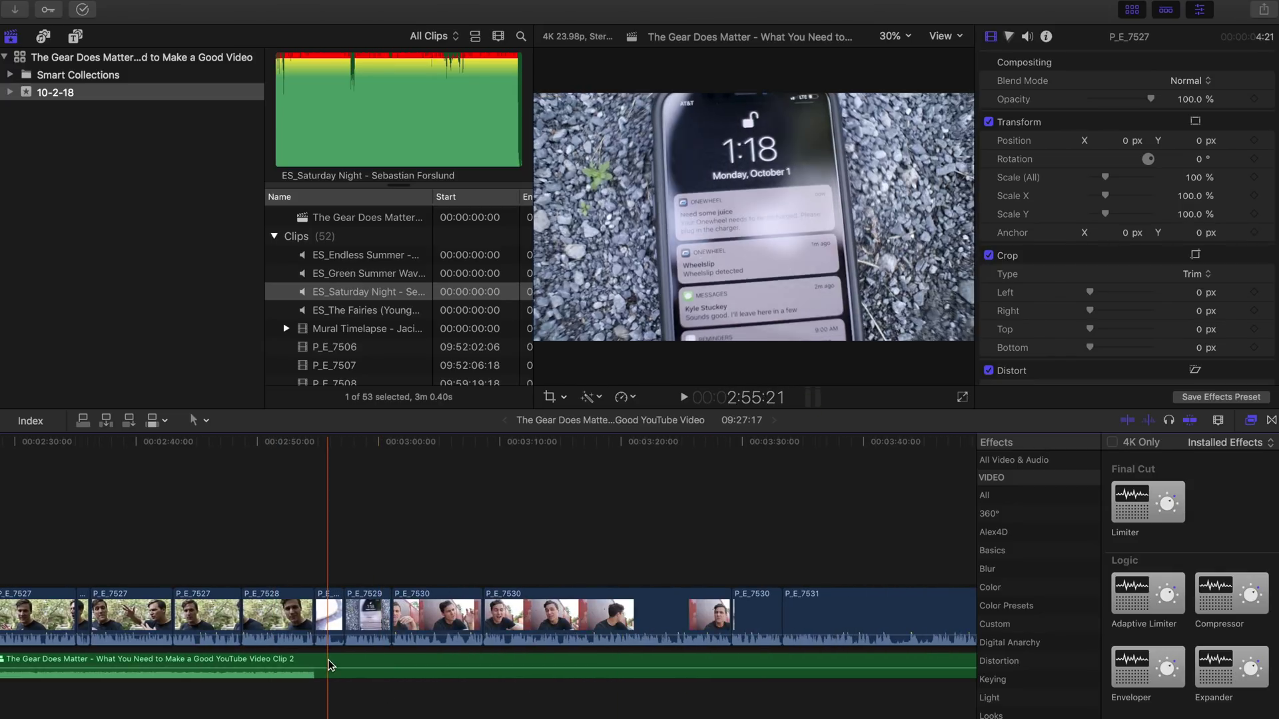
key("super+minus")
key("super+minus")
left_click(526, 666)
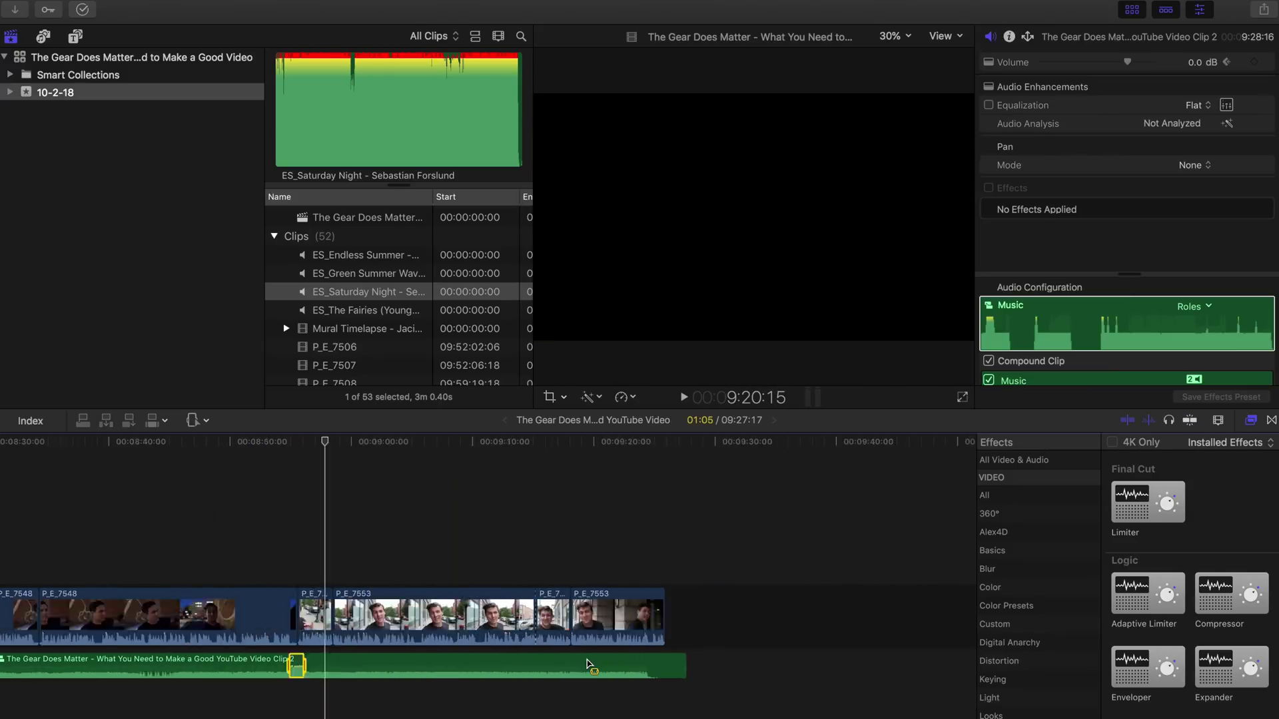
scroll(572, 663, "left", 10)
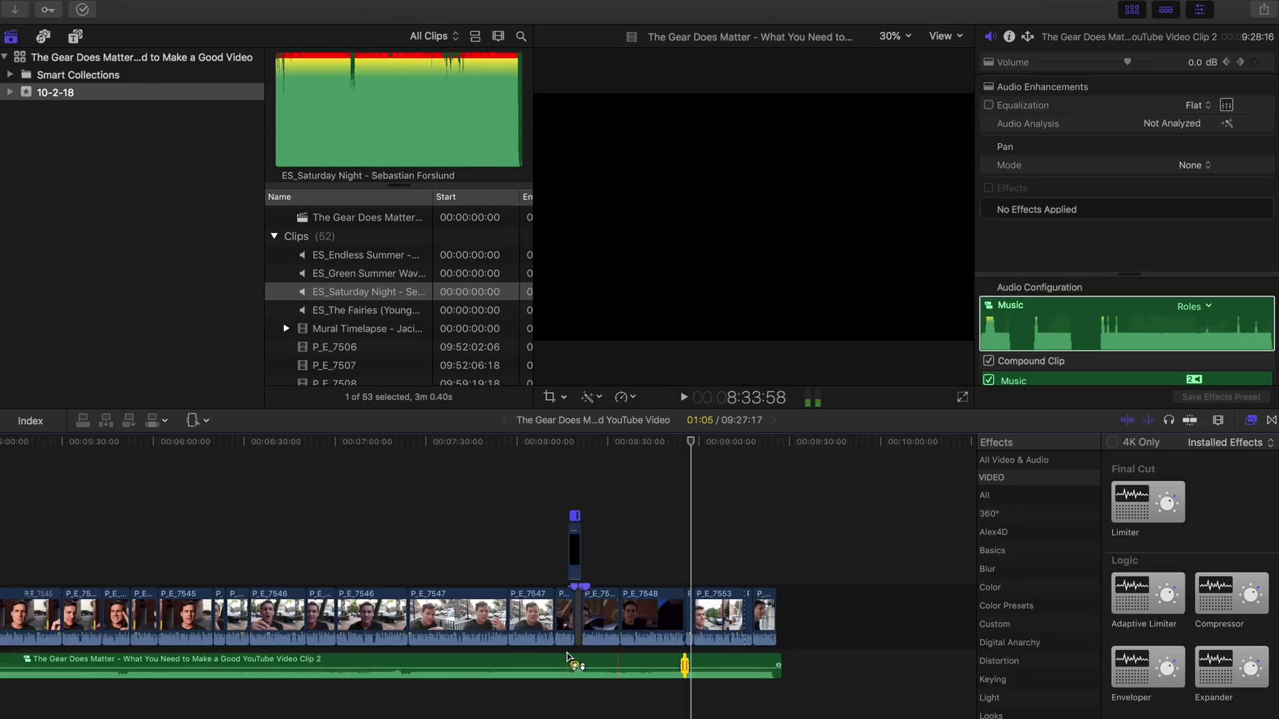
scroll(566, 653, "left", 5)
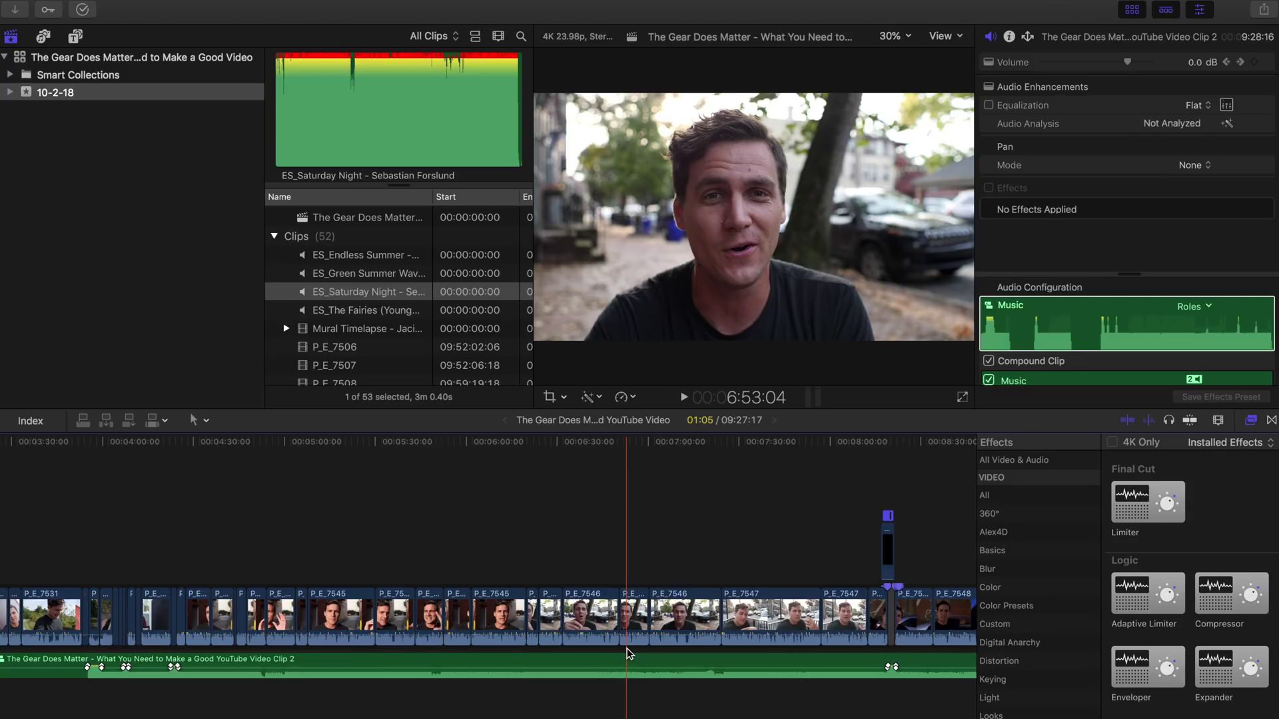
scroll(626, 649, "left", 6)
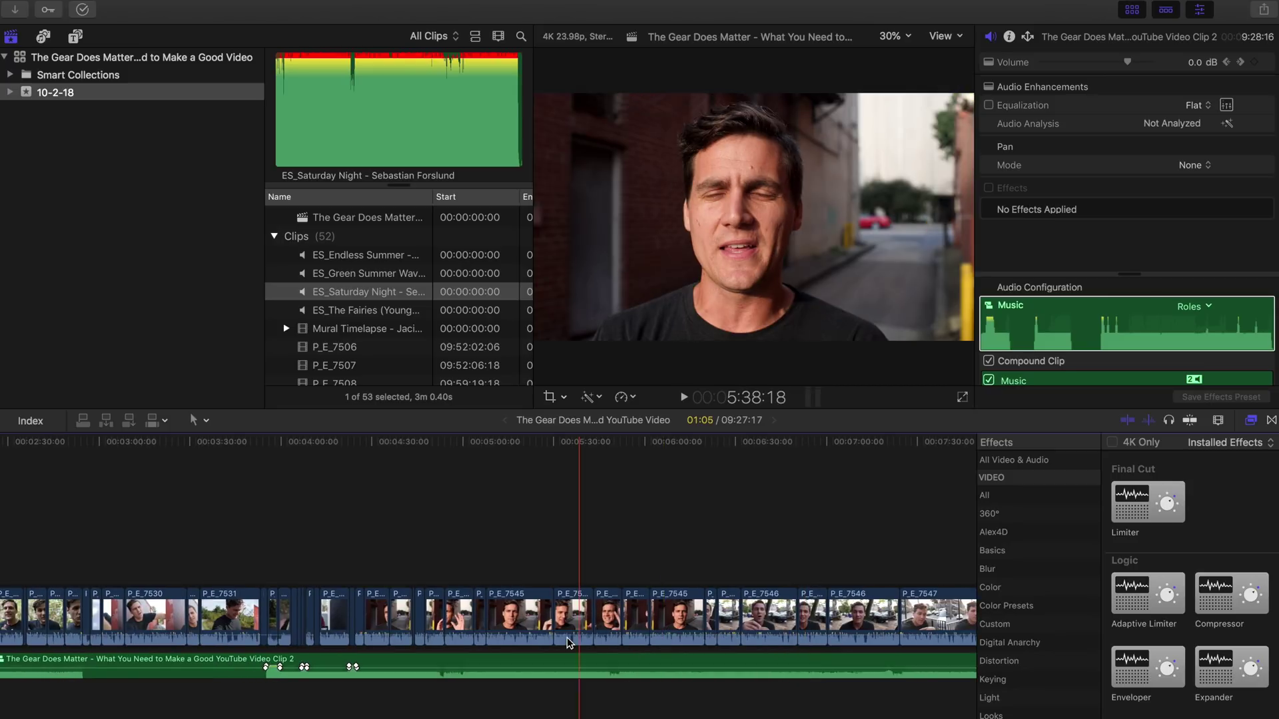
scroll(566, 637, "right", 2)
Drop the Limiter effect from the Effects browser onto the last P_E_7553 clip.
scroll(566, 637, "right", 15)
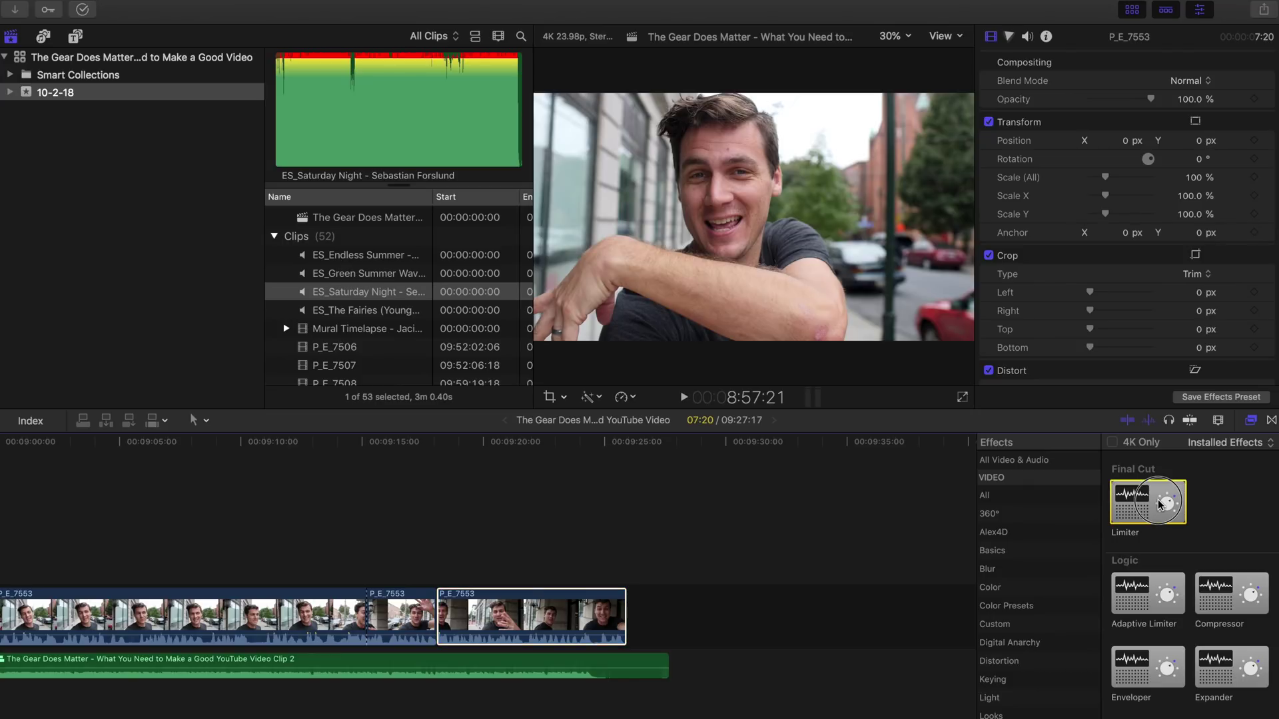
left_click_drag(1159, 504, 579, 601)
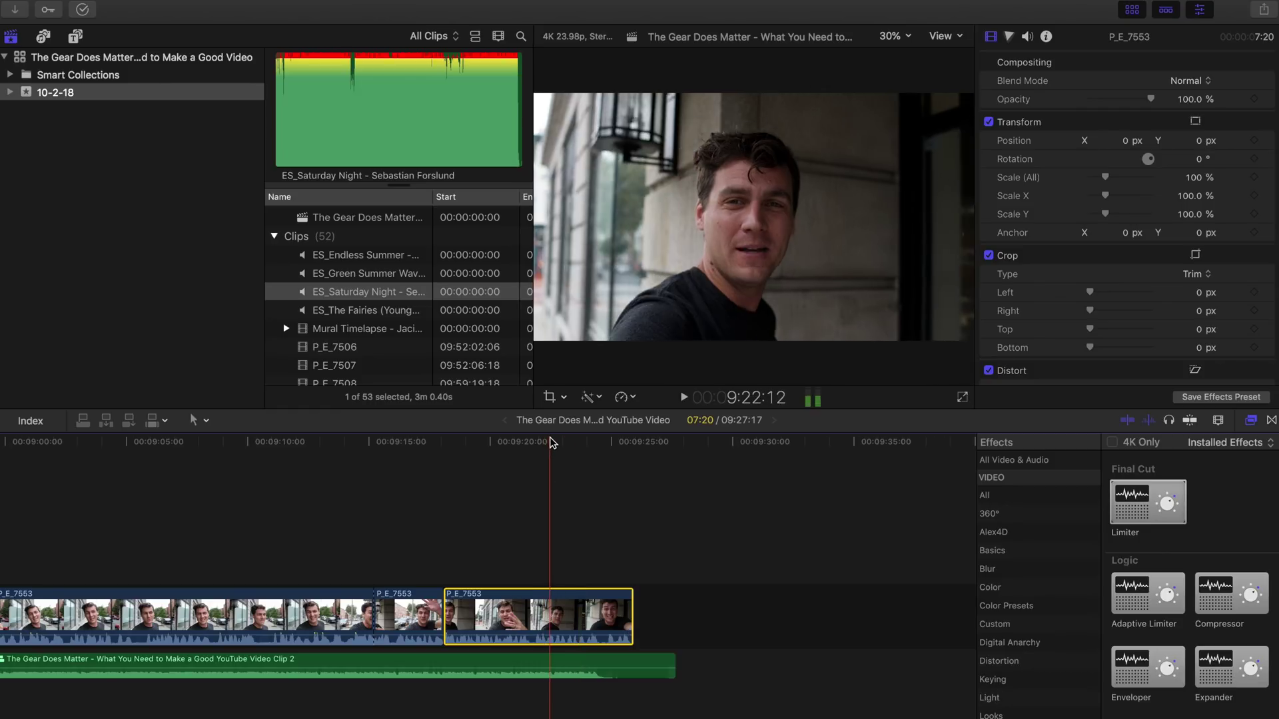
Turn the Limiter gain on the final P_E_7553 clip up to +7.5 dB in its controls.
mouse_move(1031, 26)
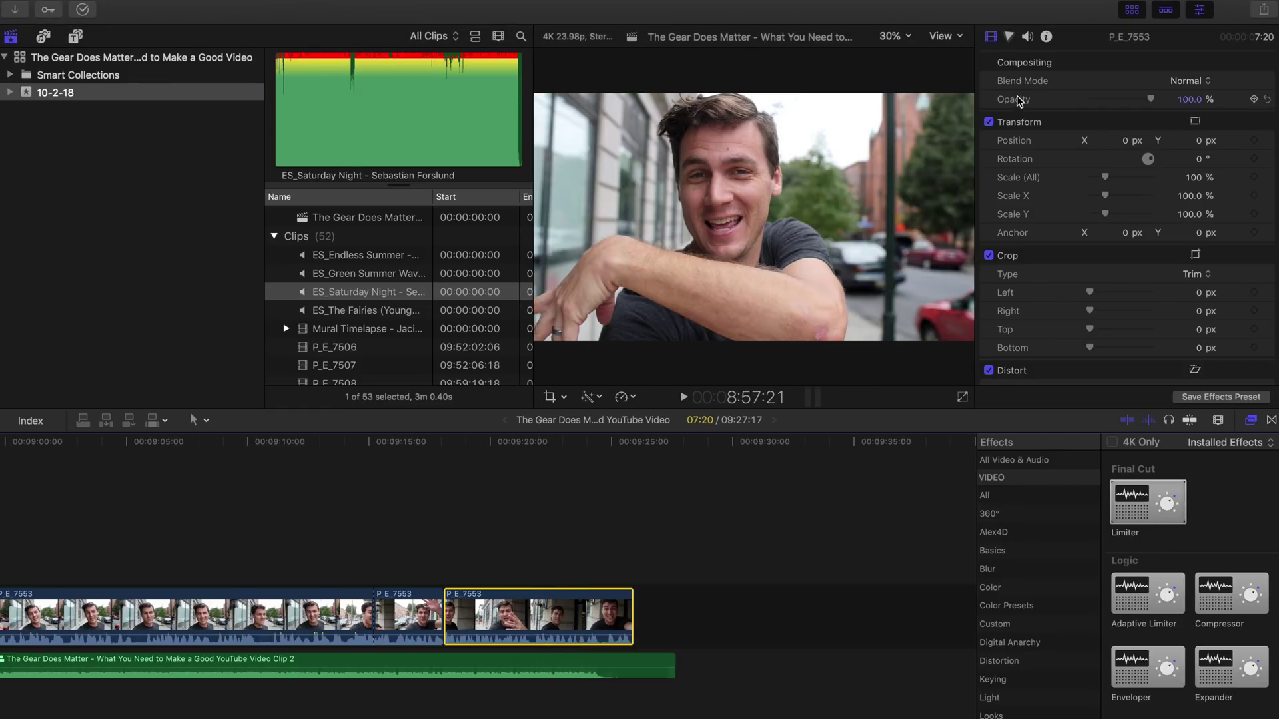
left_click(1027, 36)
left_click(1074, 314)
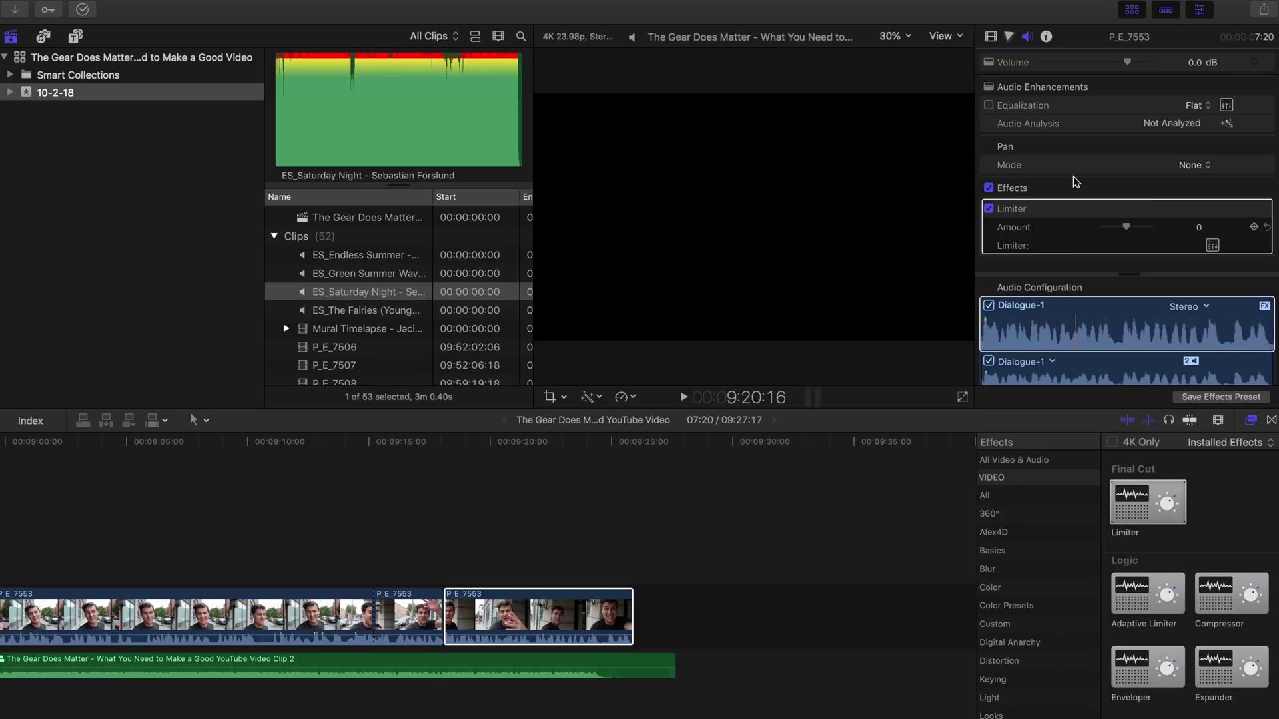
left_click(1213, 246)
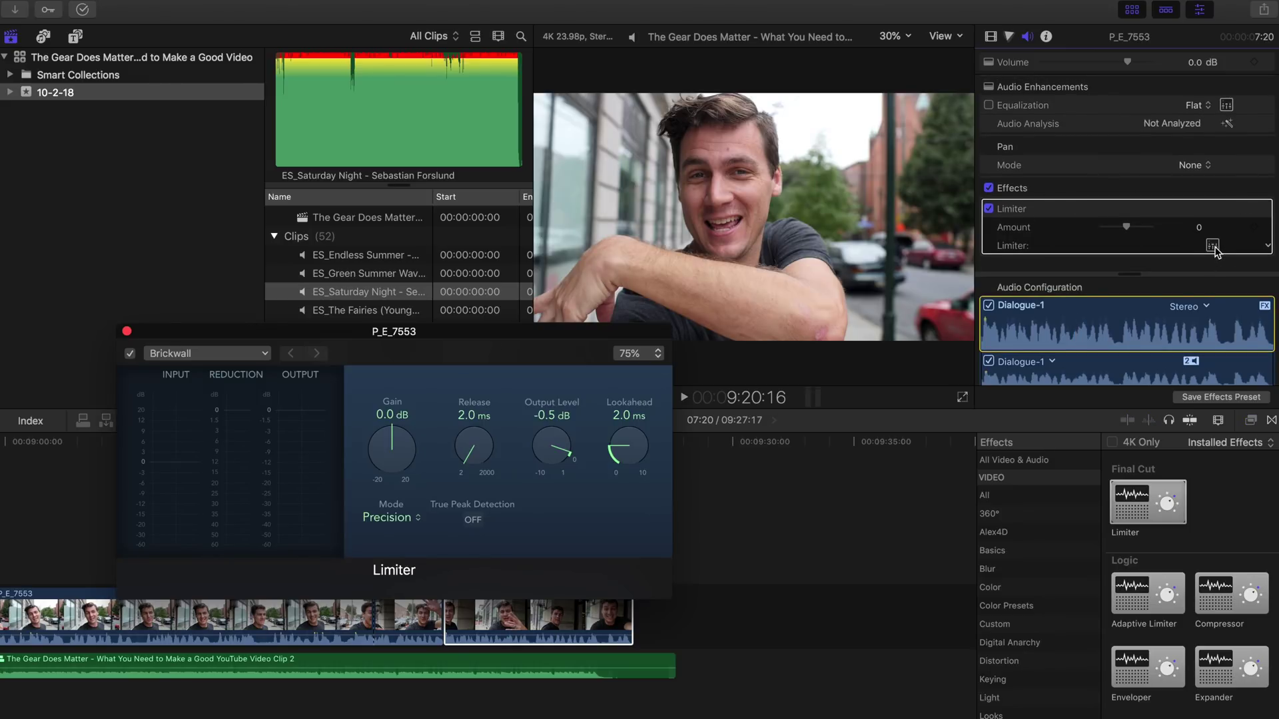
left_click_drag(407, 433, 393, 390)
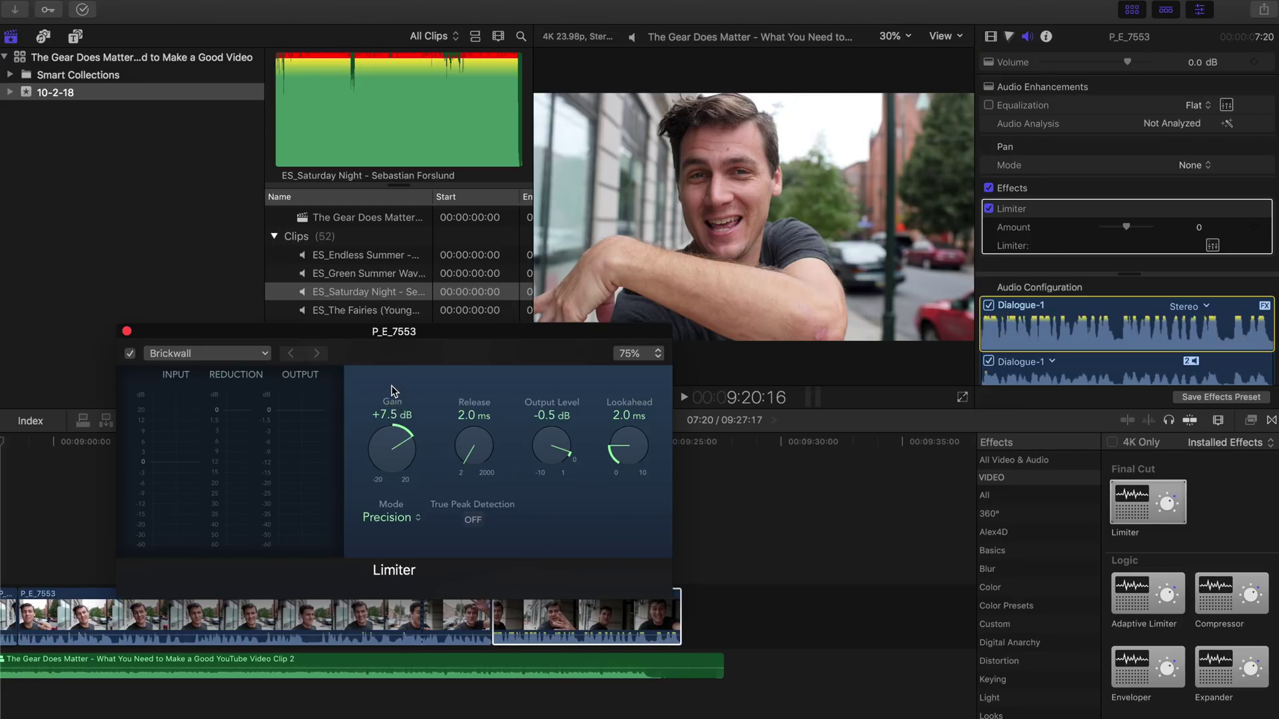
left_click(127, 331)
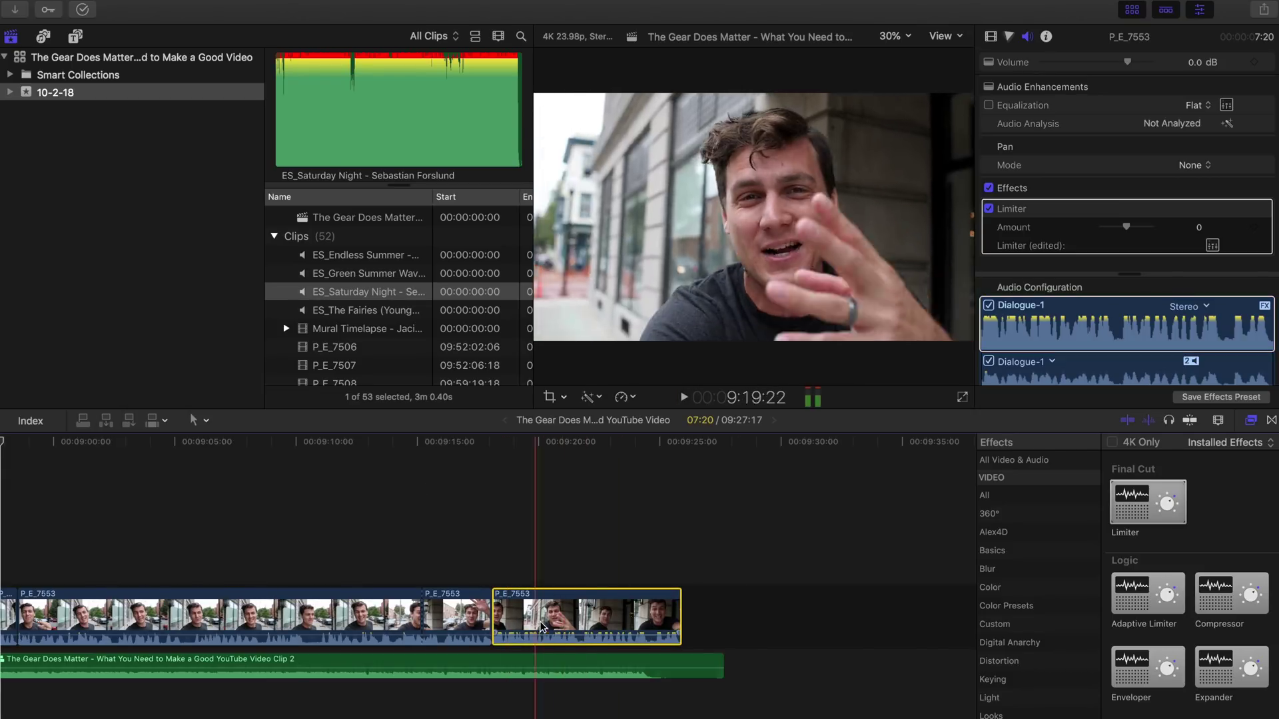
left_click(539, 614)
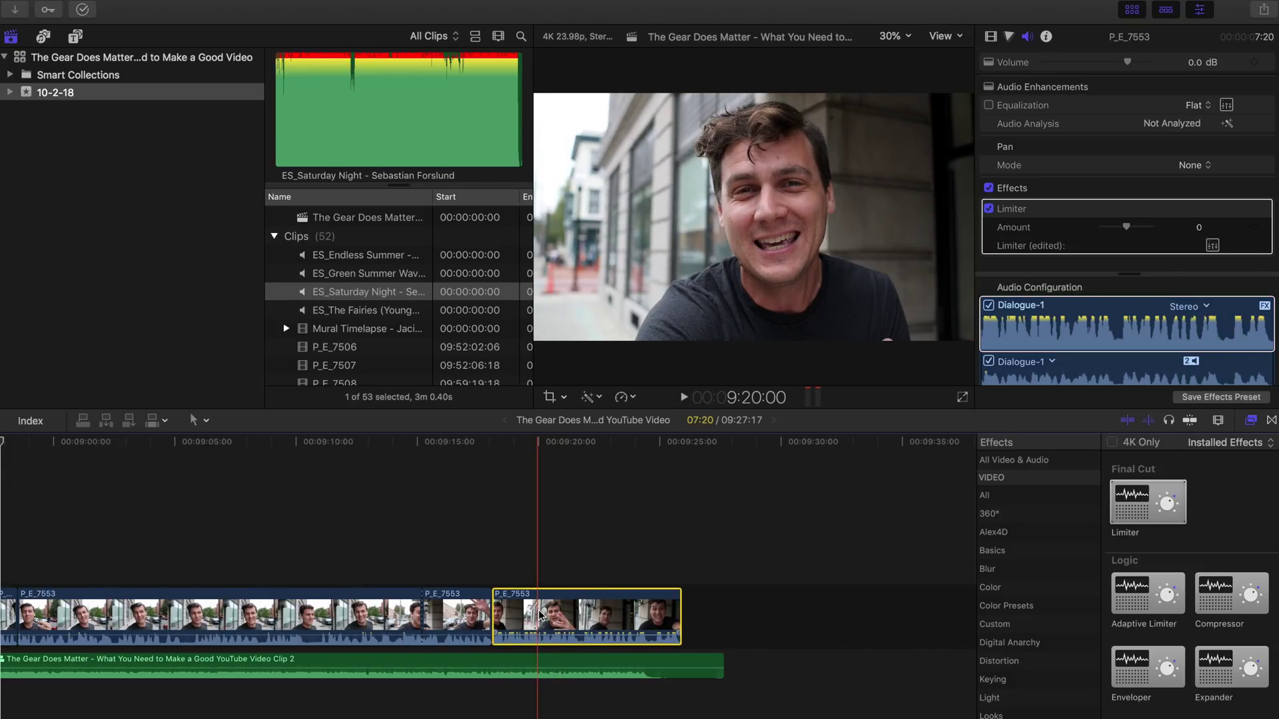
Select all clips plus the P_E_7520 connected clip, fit the timeline, and bring up Paste Attributes.
left_click(448, 612)
scroll(451, 607, "left", 10)
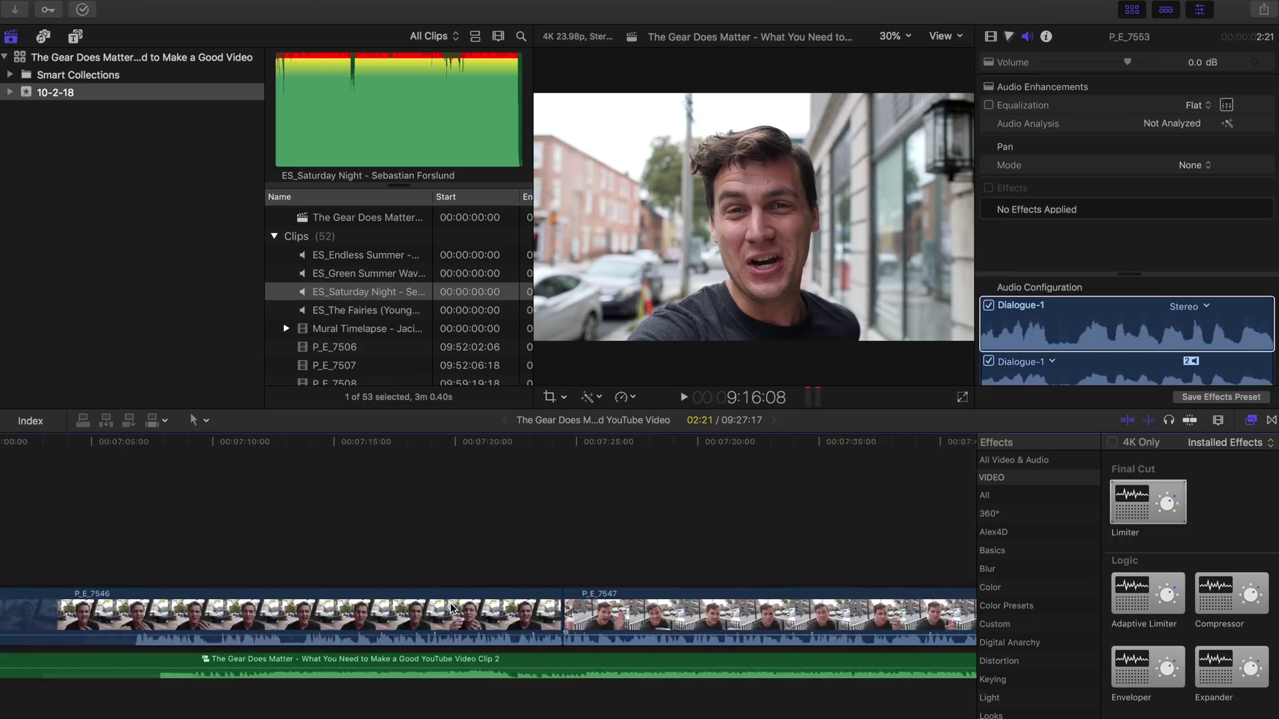
scroll(451, 607, "left", 15)
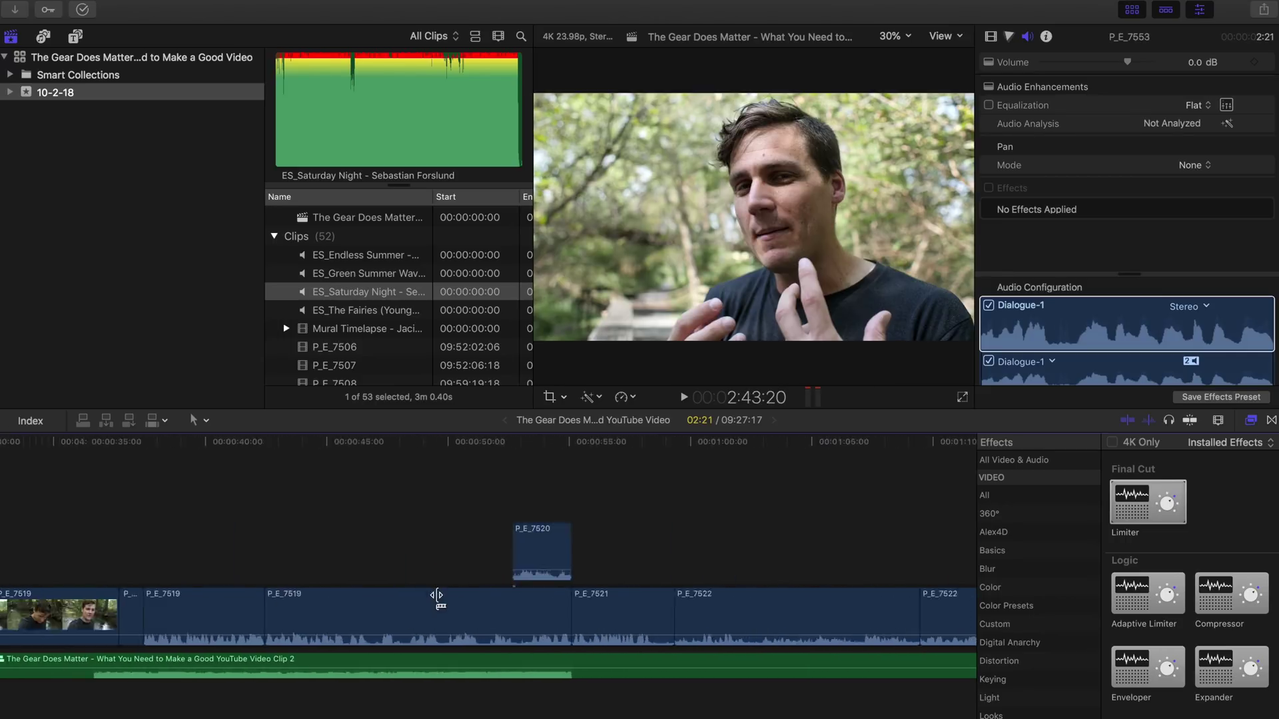
scroll(437, 595, "left", 5)
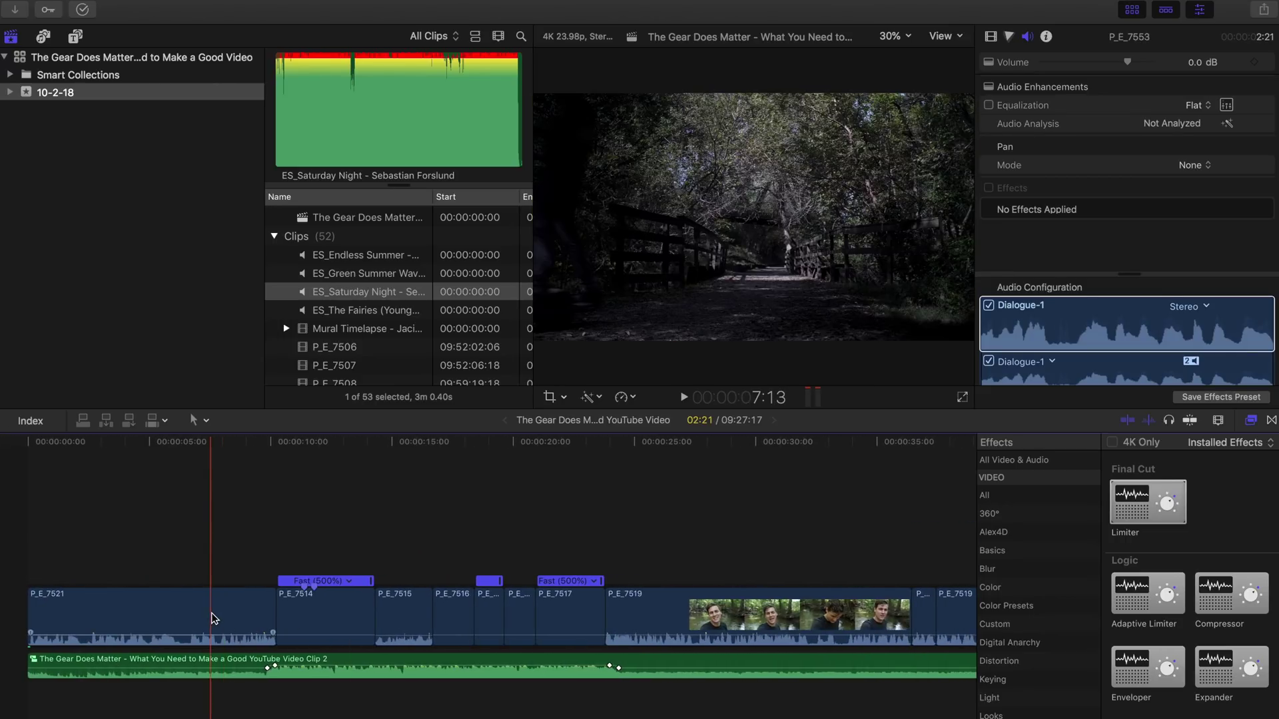
key("super+a")
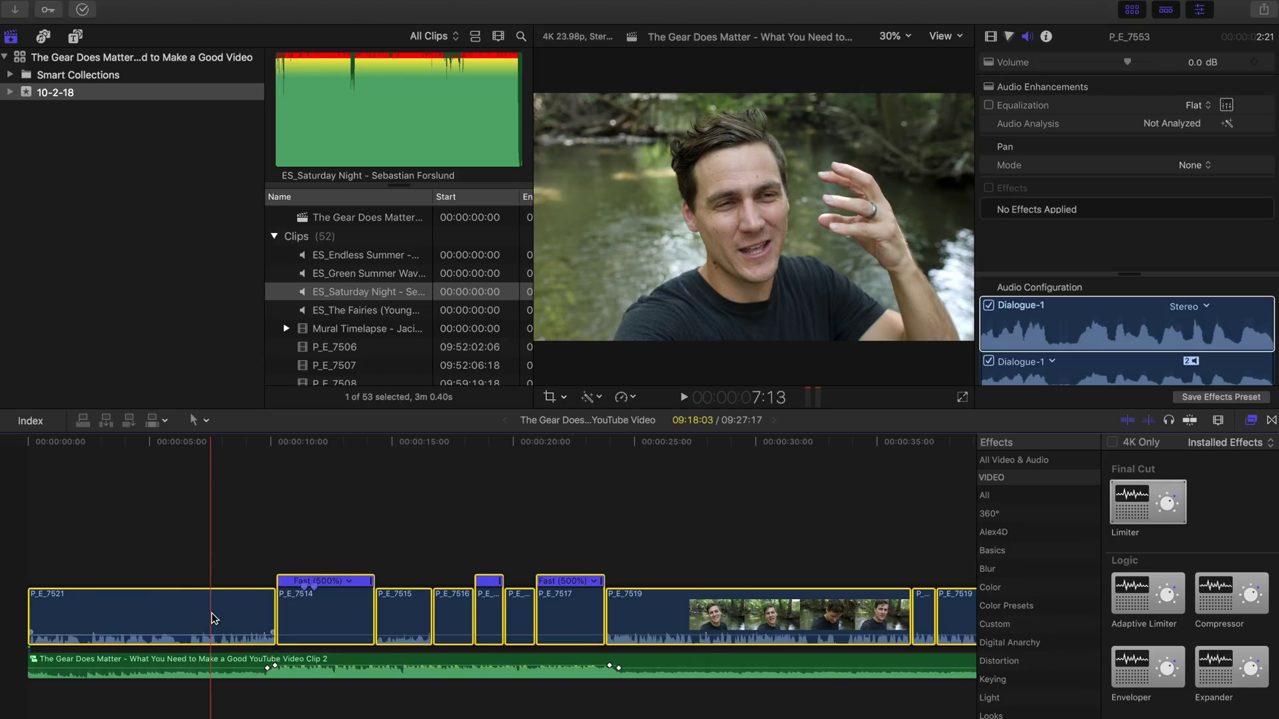
scroll(211, 619, "right", 10)
scroll(462, 599, "left", 4)
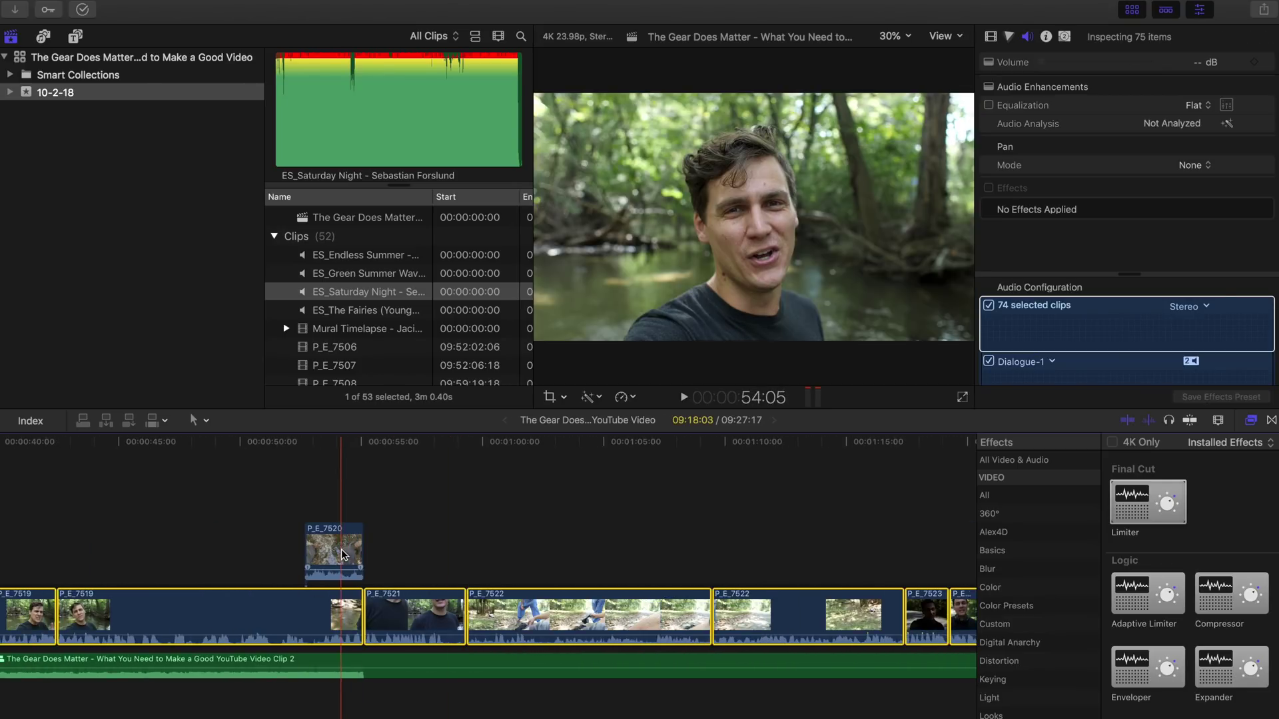
left_click(342, 550, "super")
scroll(461, 611, "right", 15)
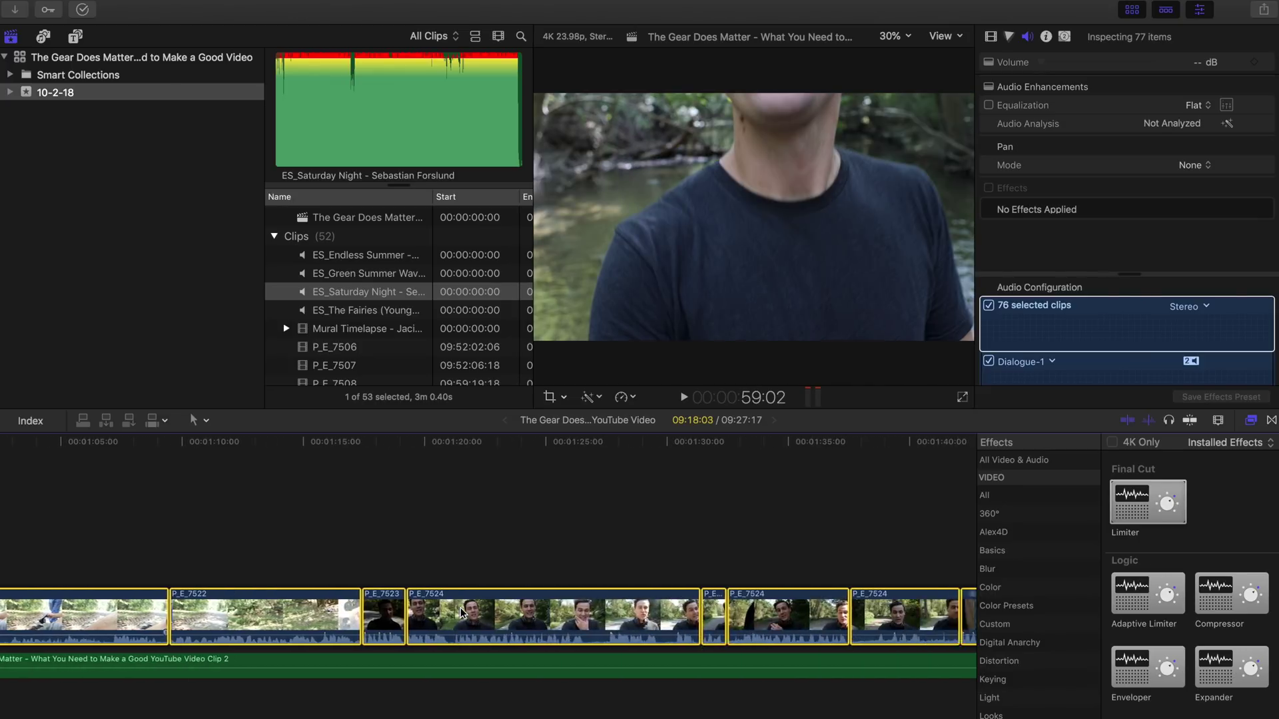
key("shift+z")
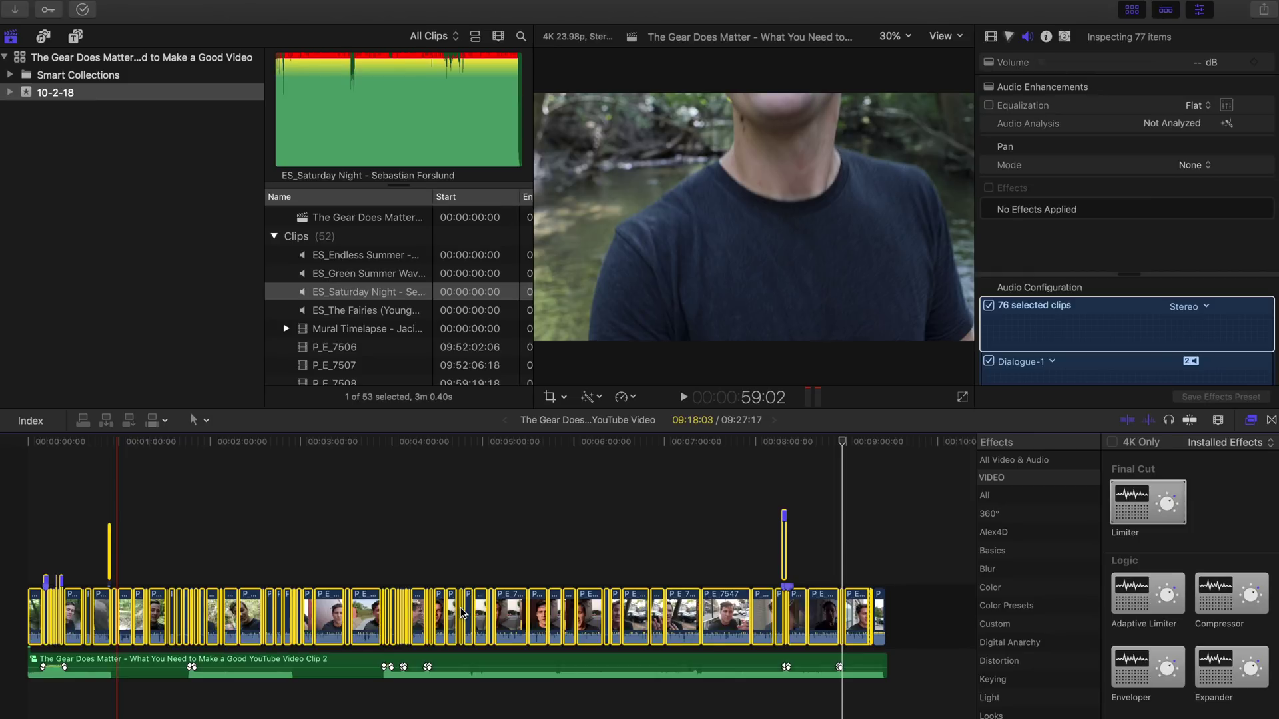
key("shift+super+v")
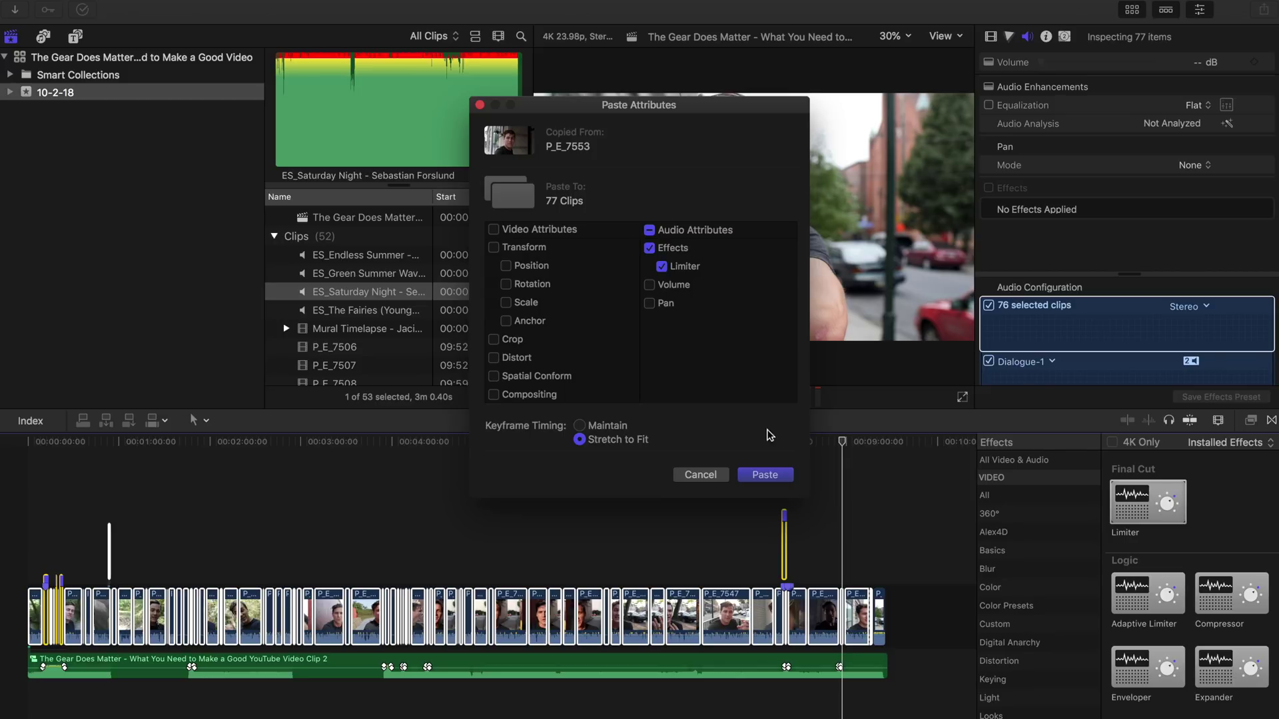
Paste P_E_7553's Limiter audio effect onto all 77 selected clips.
scroll(620, 270, "down", 1)
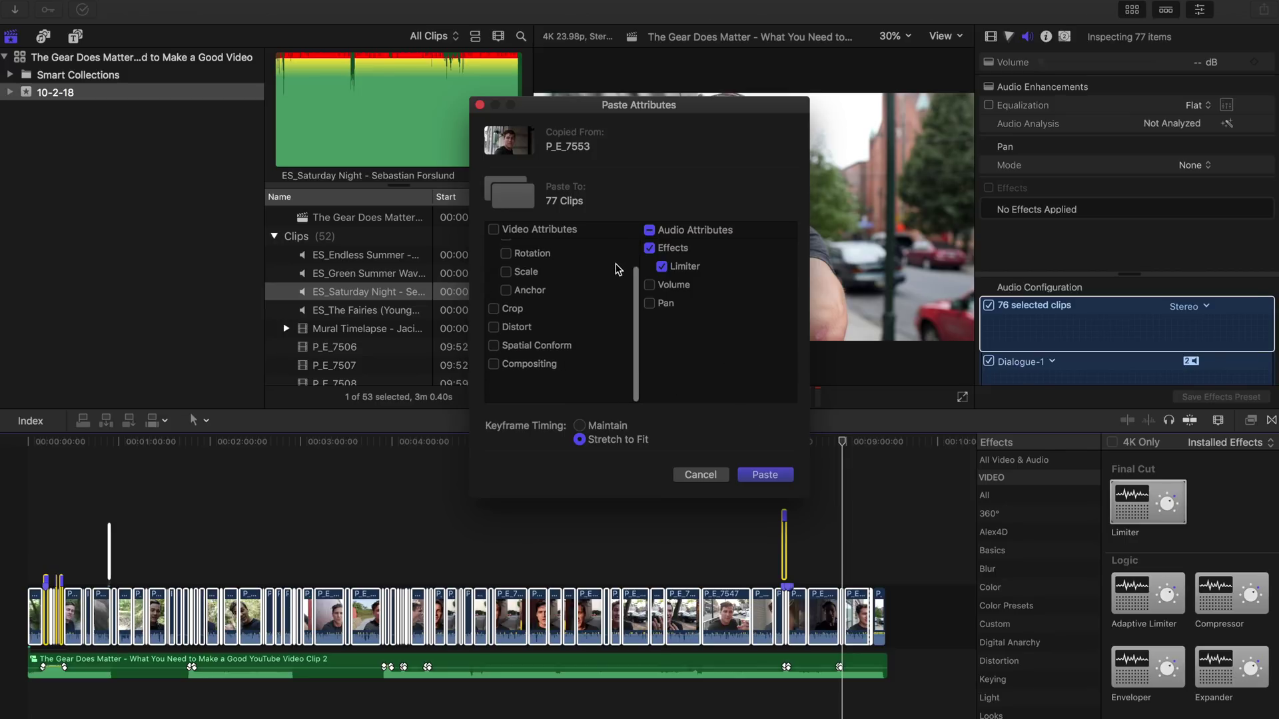
left_click(766, 475)
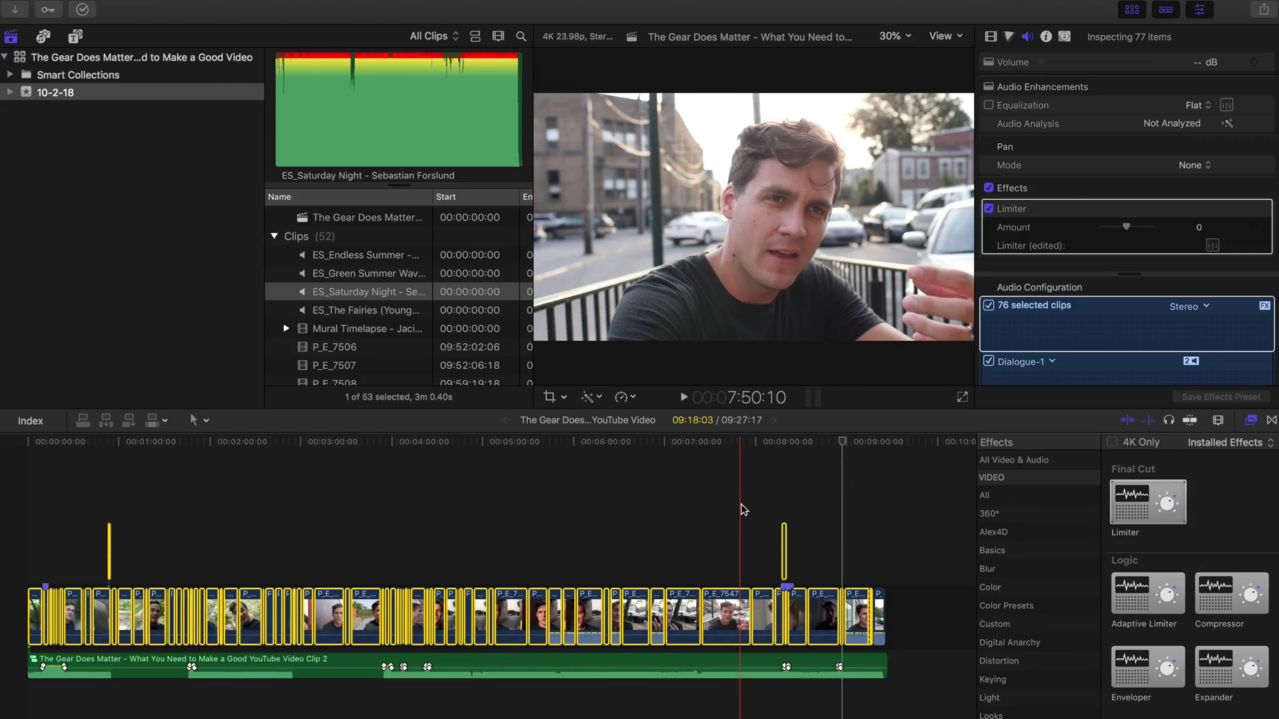
Give the music compound clip a 31-band graphic EQ, cutting 1.2kHz to -20 dB and 1k to about -10 dB.
left_click(598, 686)
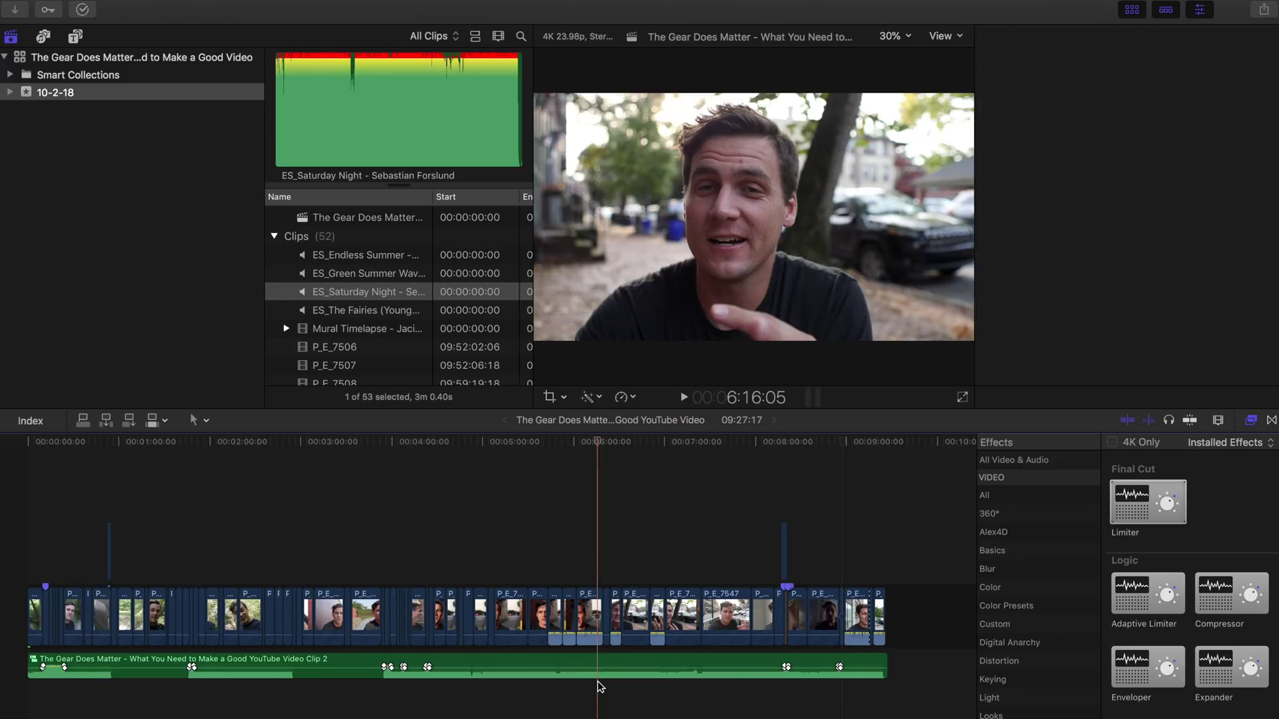
left_click(582, 661)
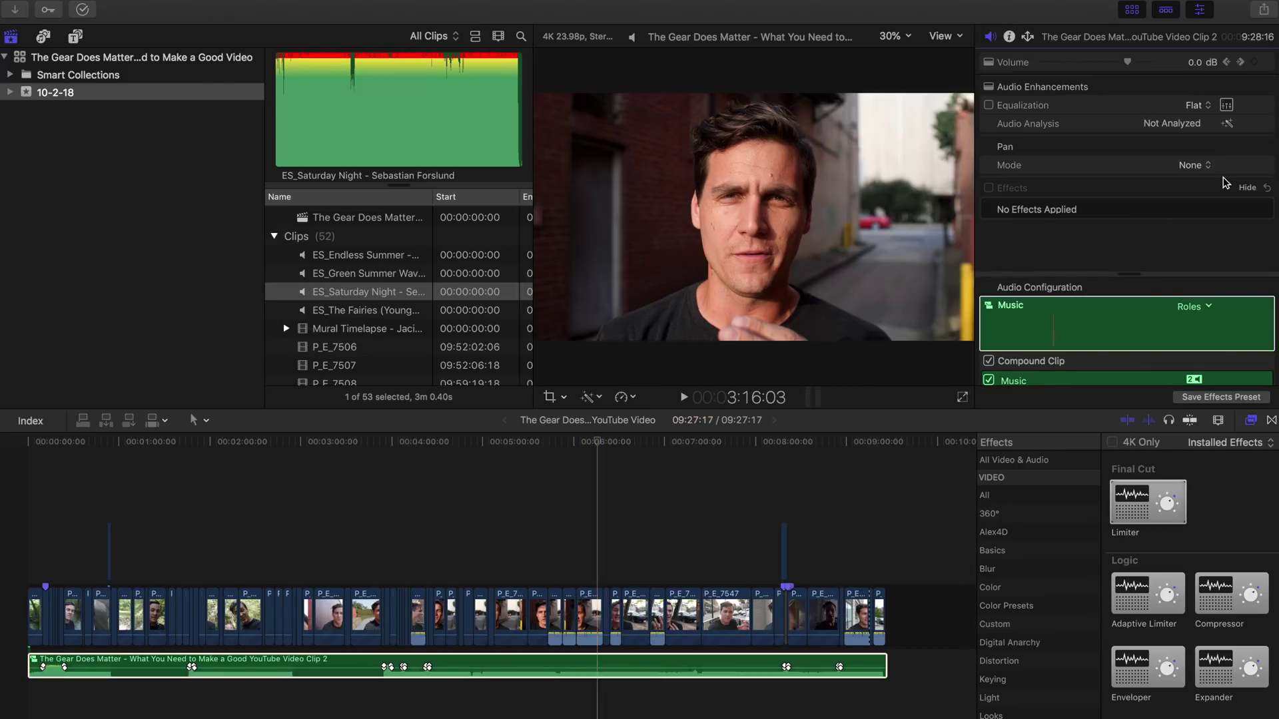
left_click(1226, 105)
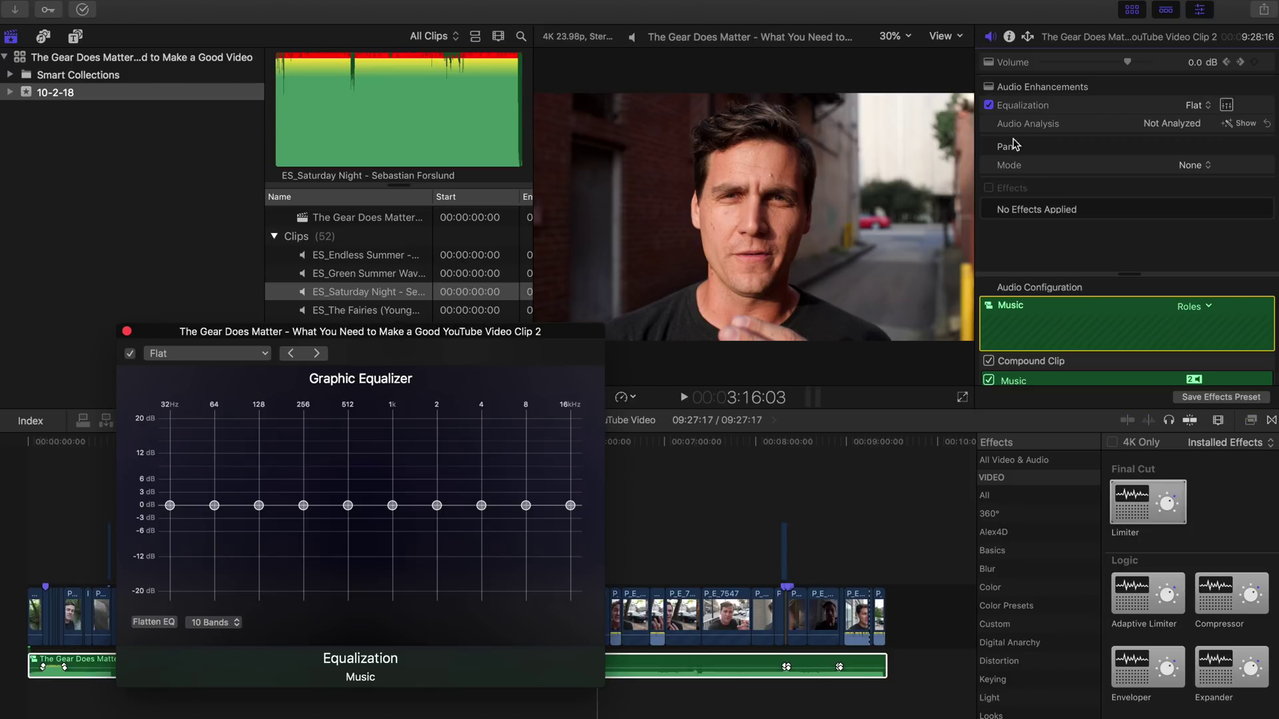
left_click(789, 460)
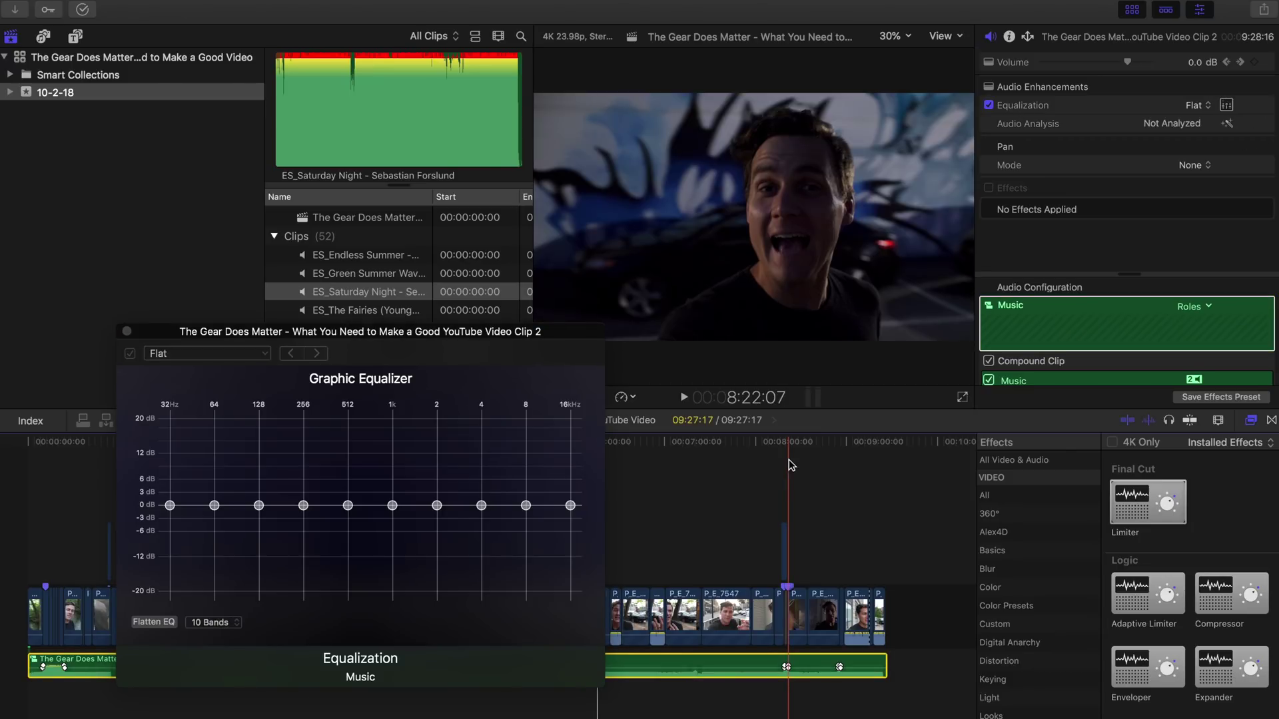
left_click(203, 624)
left_click(208, 611)
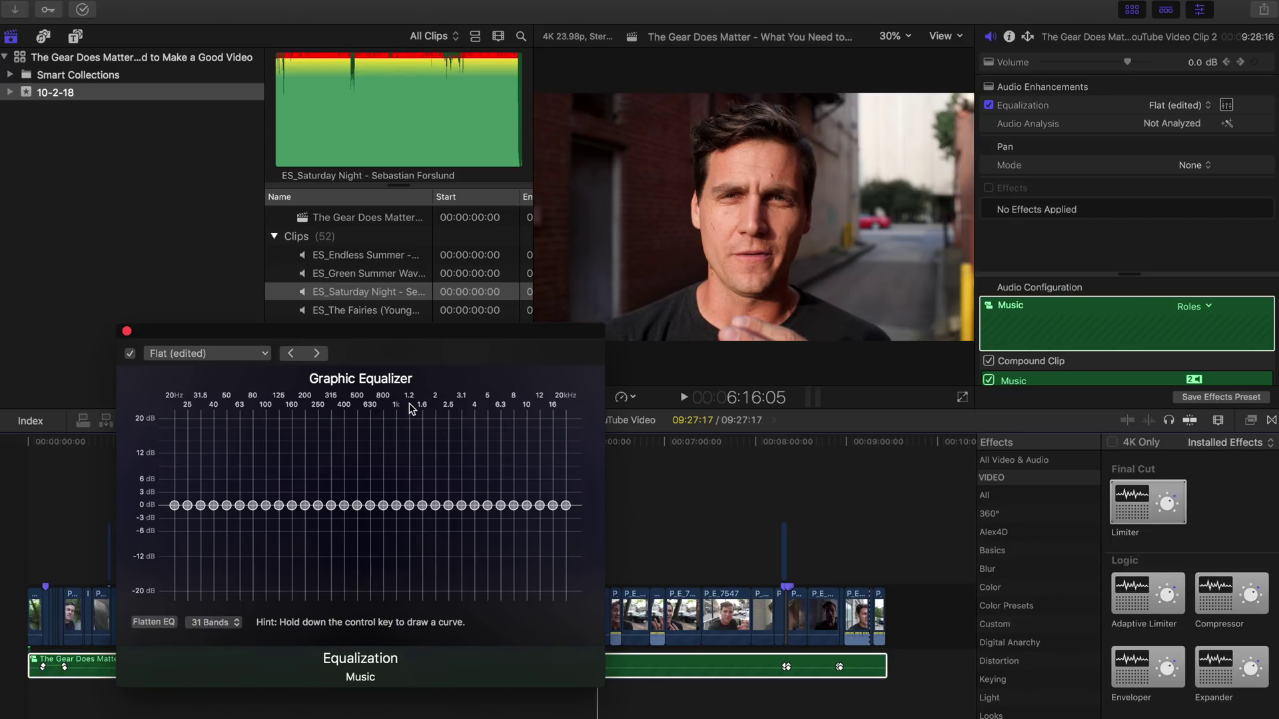
left_click_drag(410, 507, 417, 685)
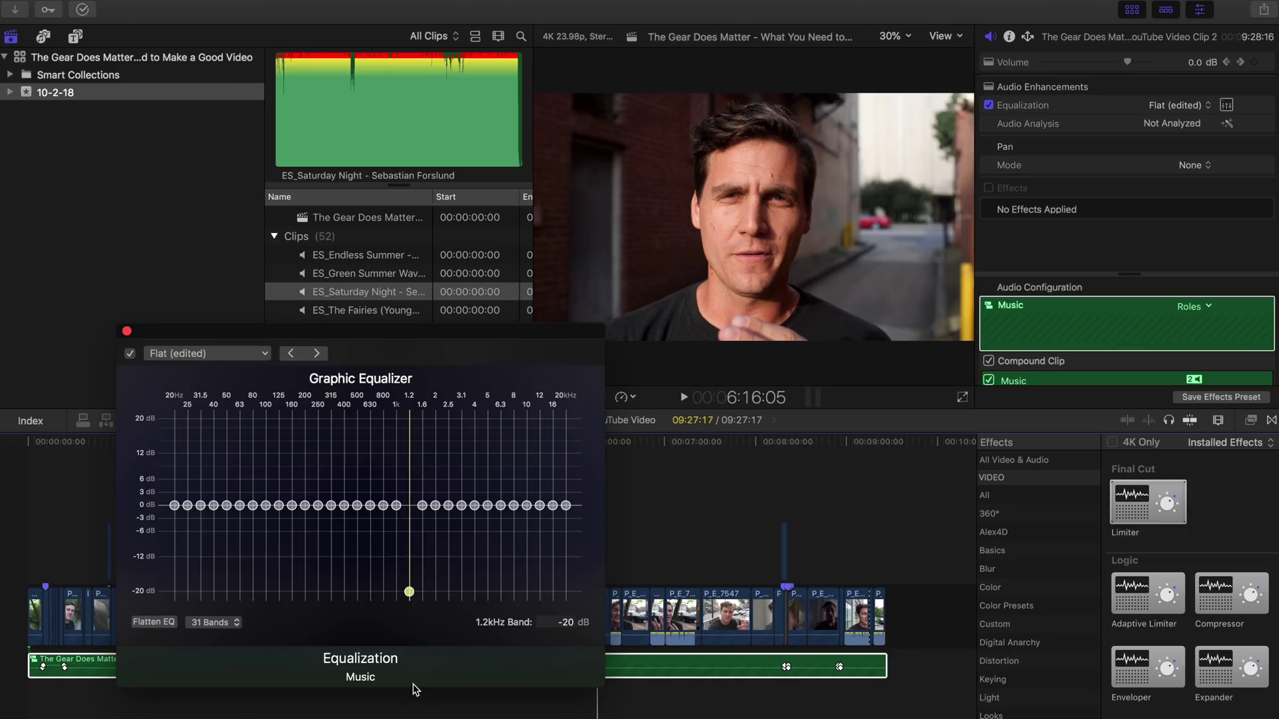
left_click_drag(393, 510, 427, 558)
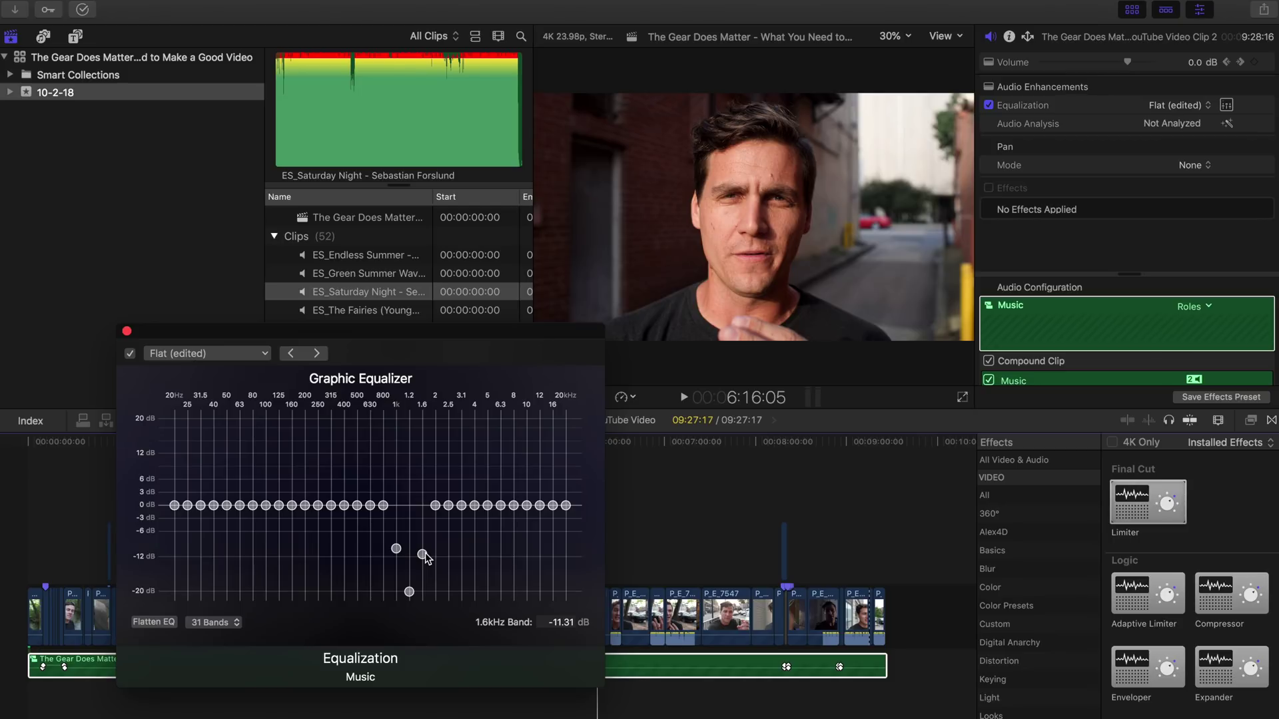
left_click(126, 331)
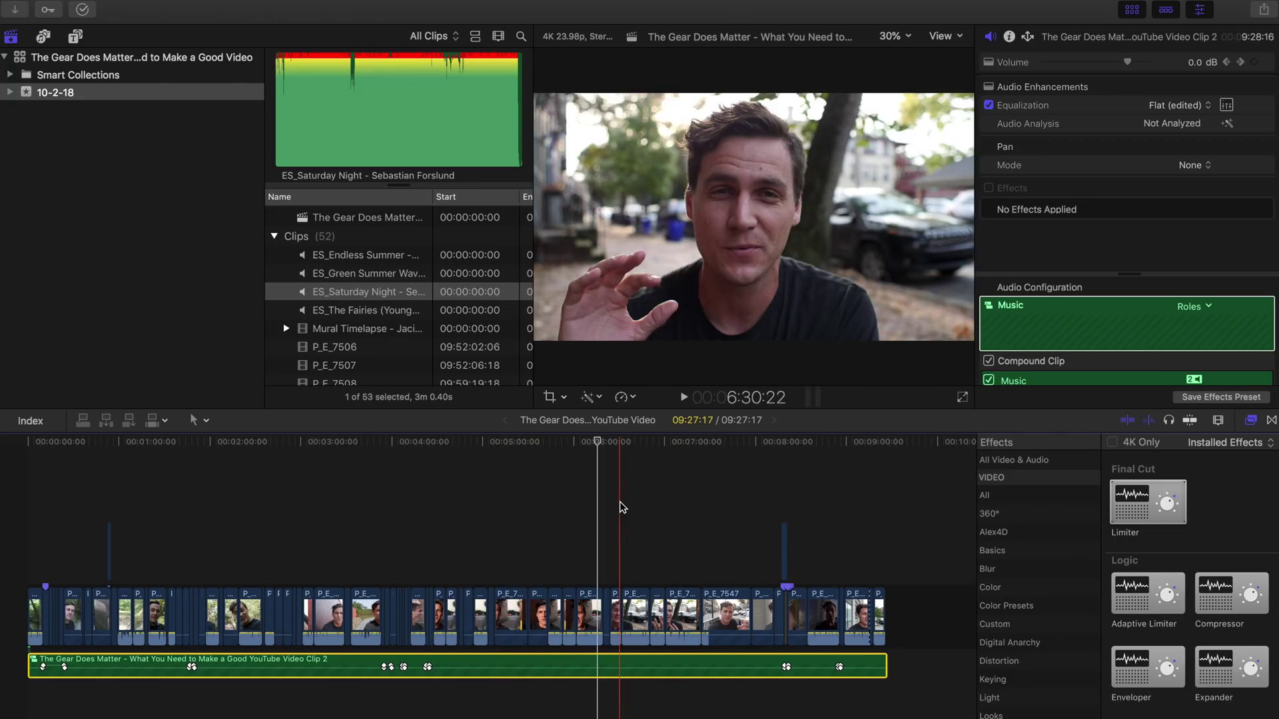
key("super+a")
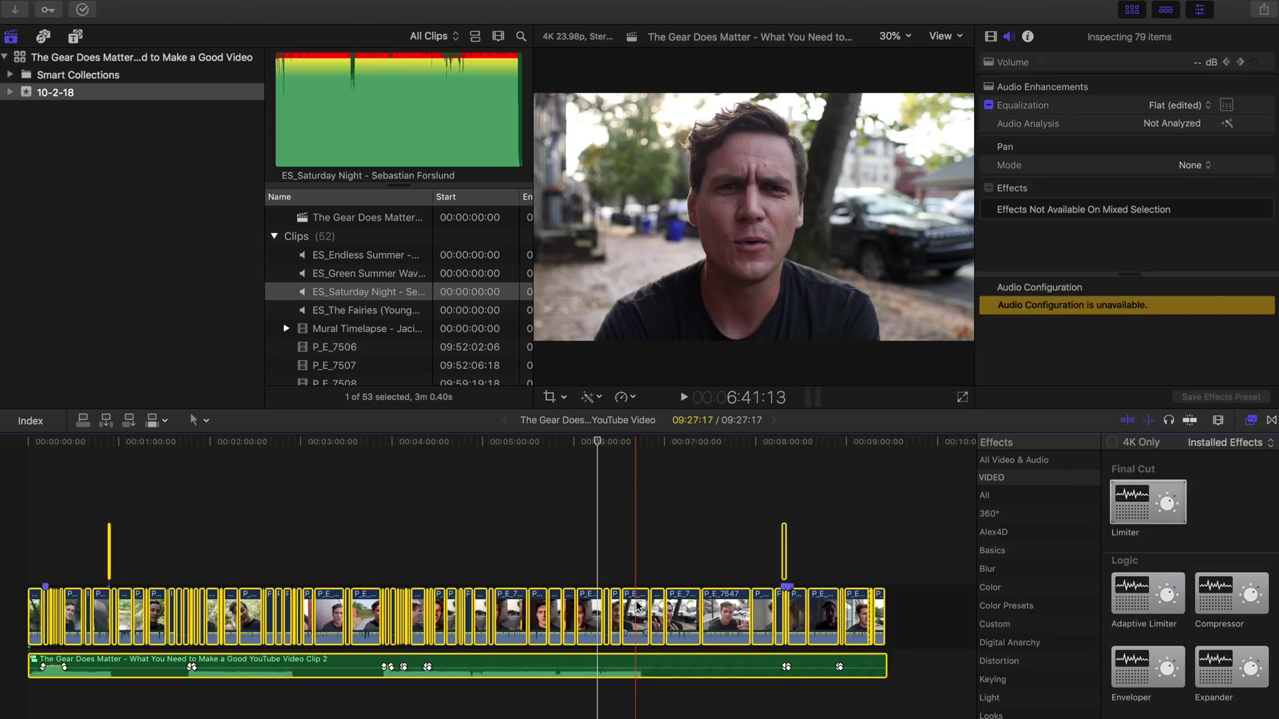
Combine all selected speech and music clips into a new compound clip, Clip 3.
right_click(530, 611)
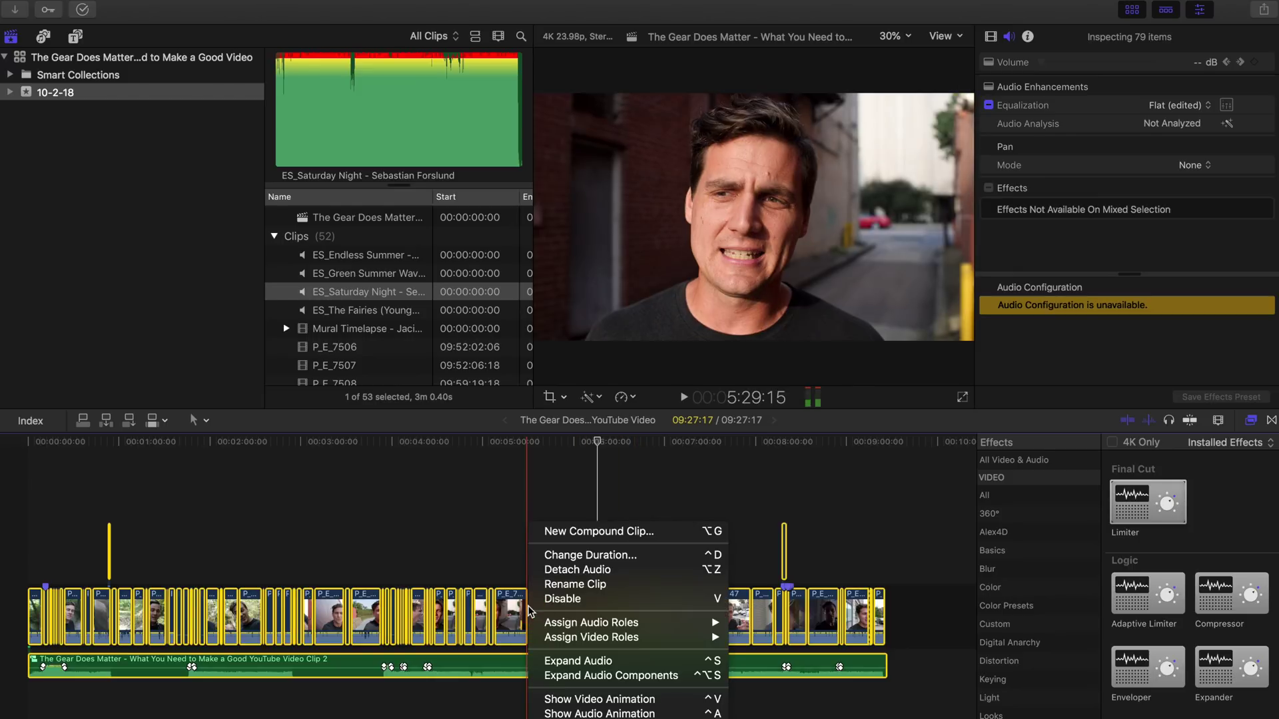
left_click(599, 531)
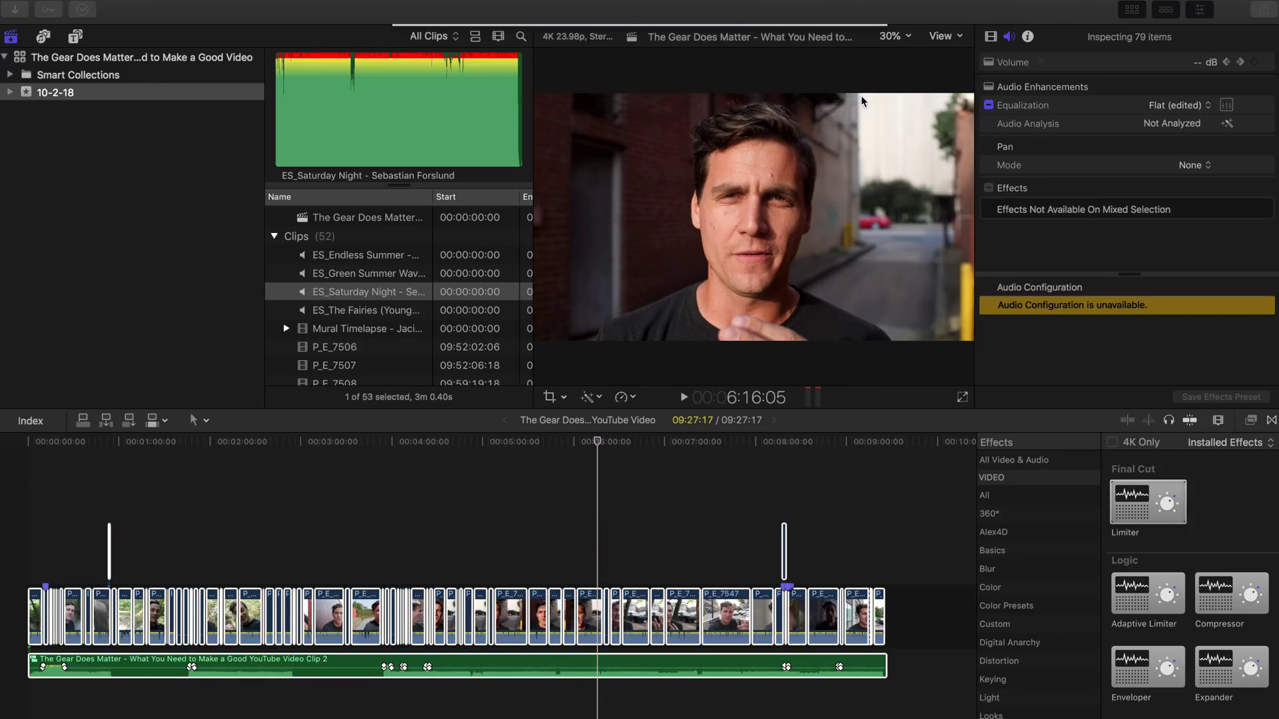
left_click(783, 443)
key("alt+g")
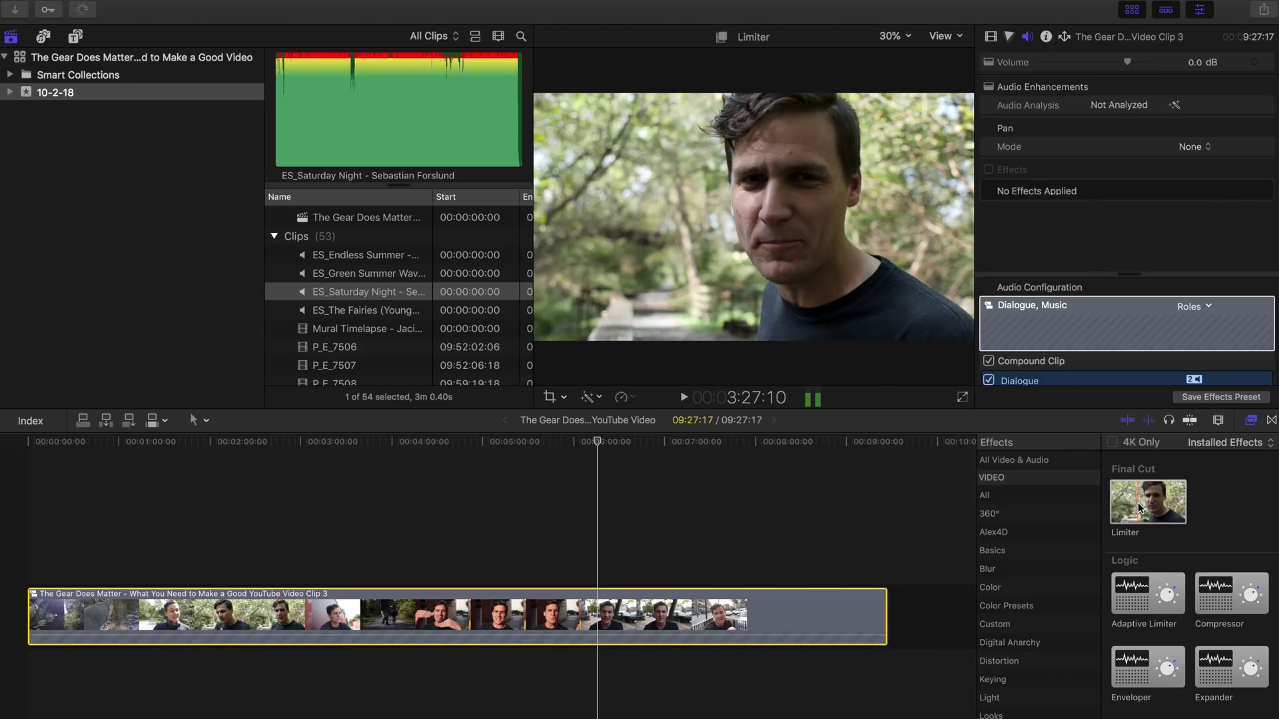
Apply the Limiter effect to compound Clip 3 and play the timeline from the start.
mouse_move(1122, 507)
left_mouse_down()
mouse_move(737, 506)
mouse_move(646, 620)
left_mouse_up()
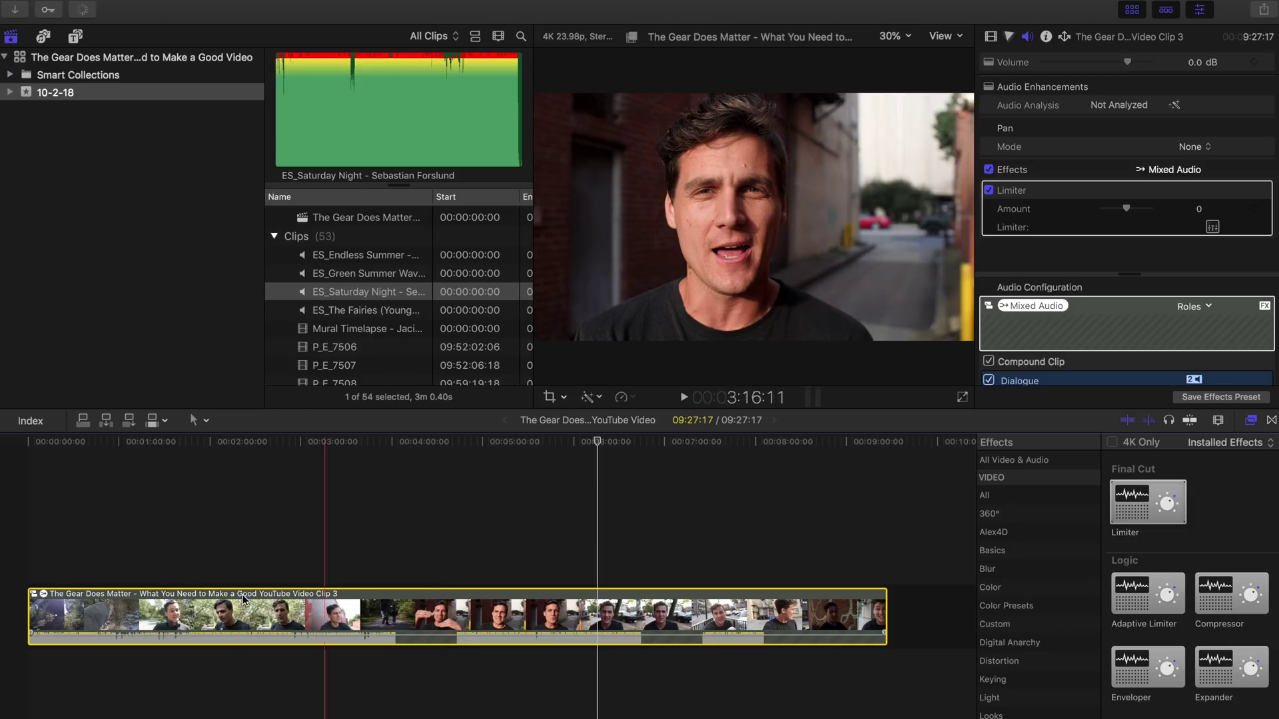
key("space")
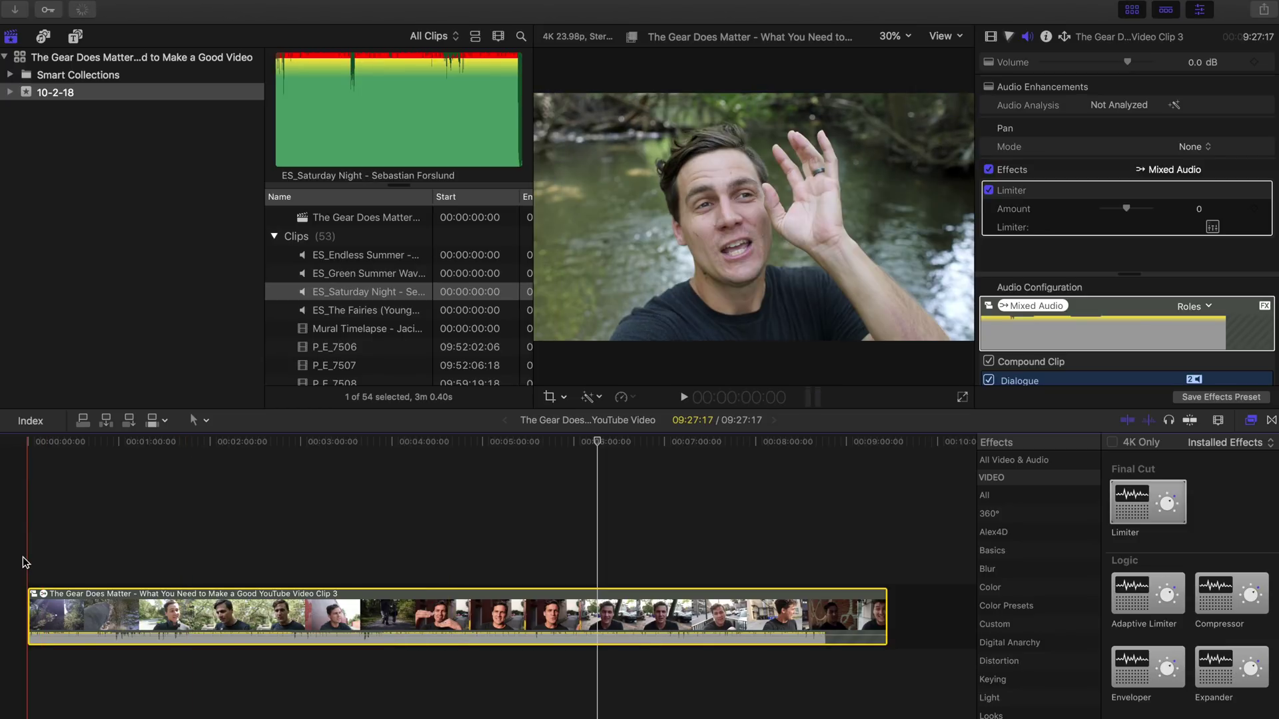
key("space")
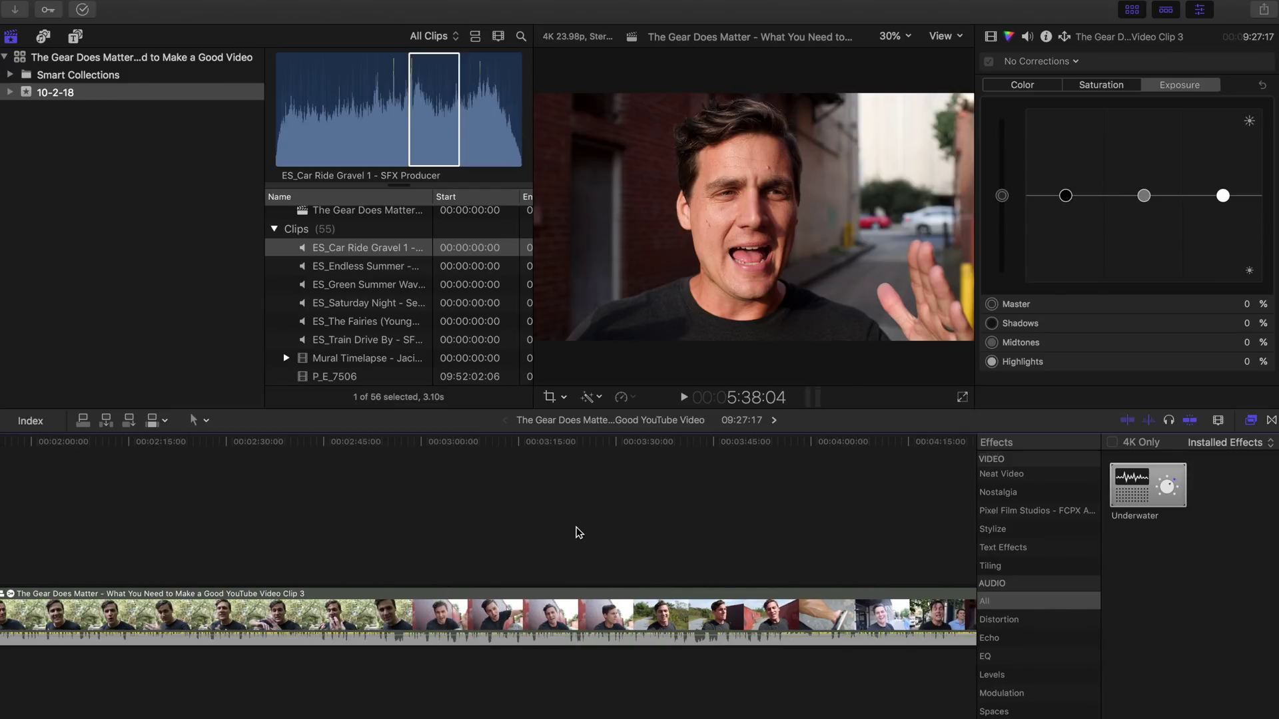
Open compound Clip 3 to edit its contents and zoom in on the timeline.
double_click(523, 618)
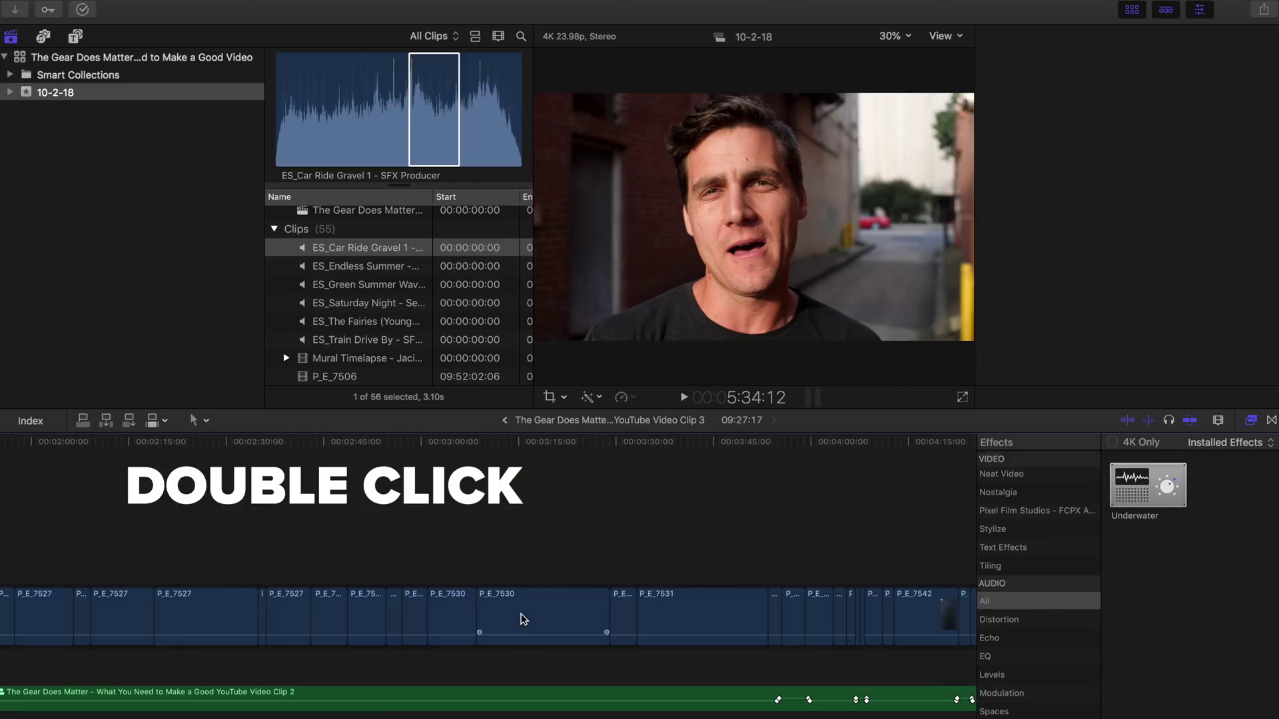
scroll(400, 626, "left", 10)
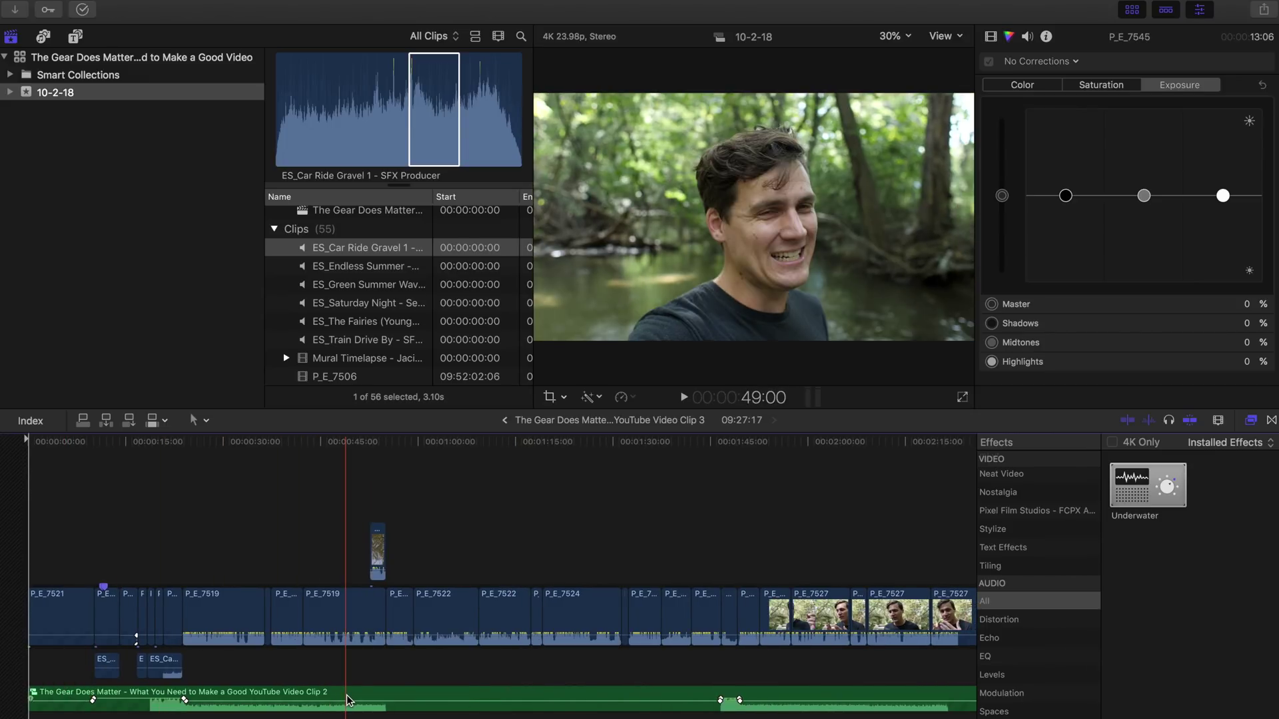
scroll(433, 700, "right", 2)
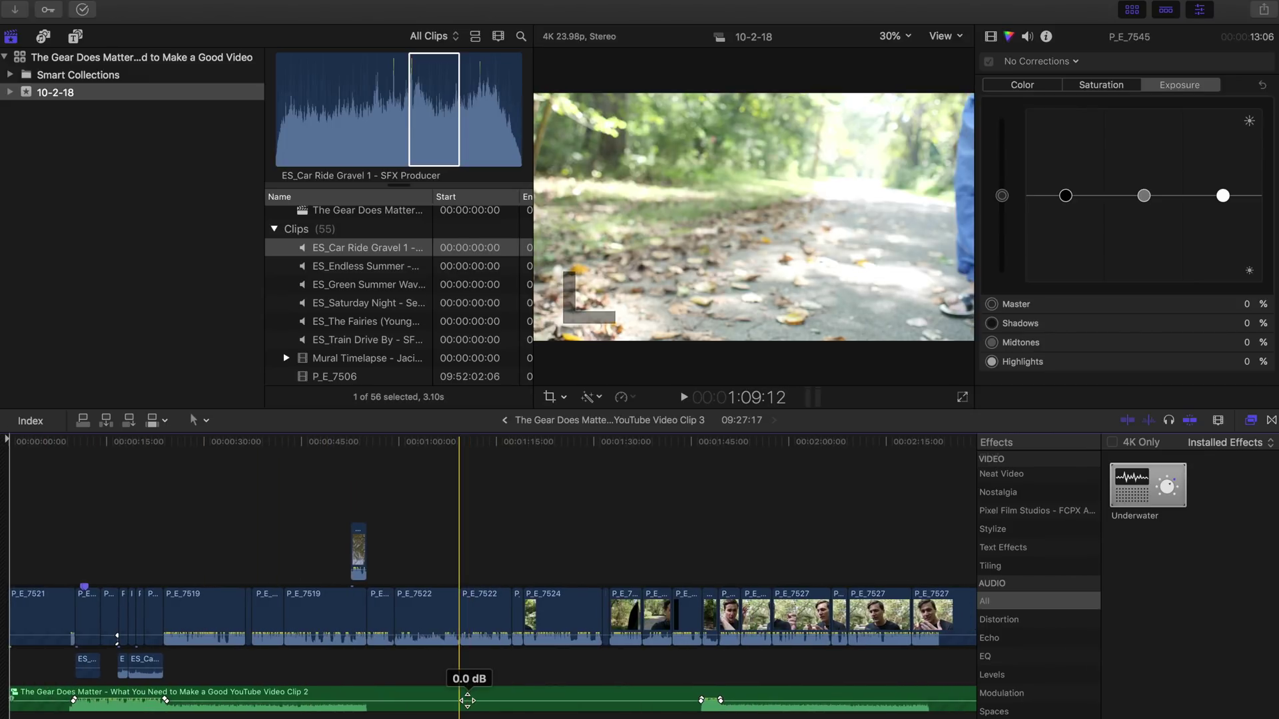
key("super+equal")
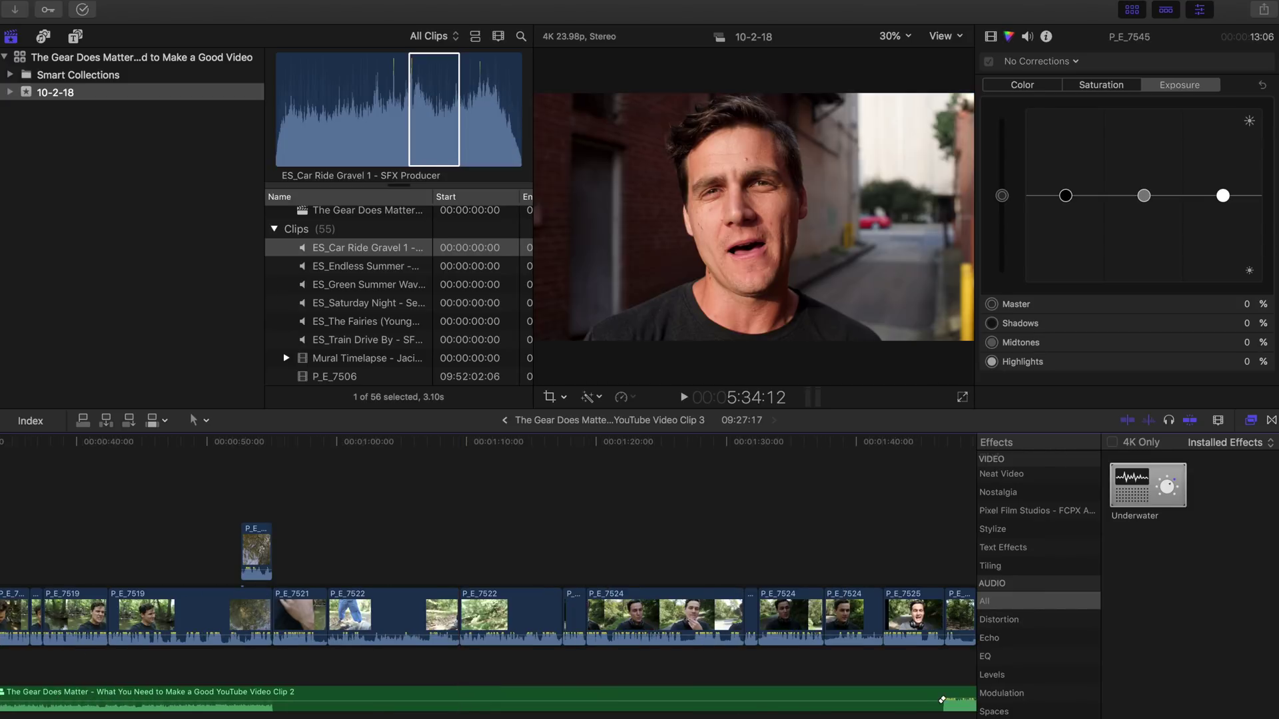
Show clips as taller waveforms-only and bring the music lane into view at 1:13:07.
left_click(1219, 420)
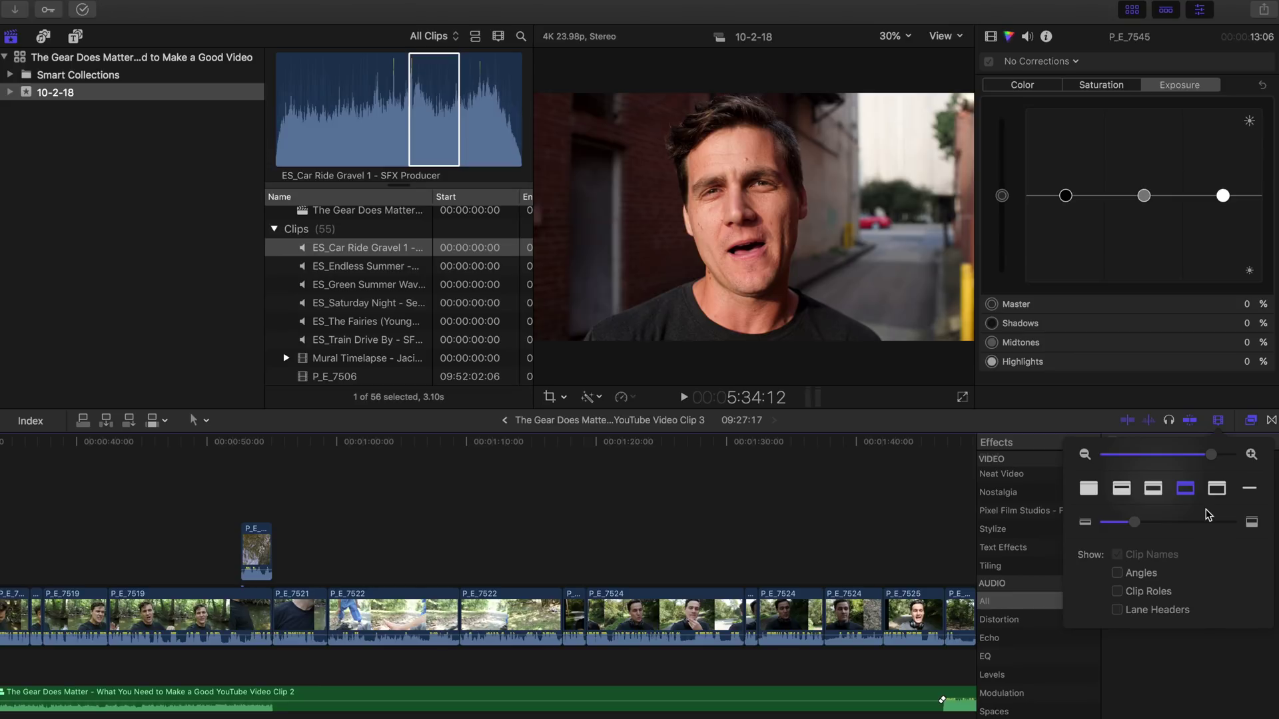
left_click(1092, 491)
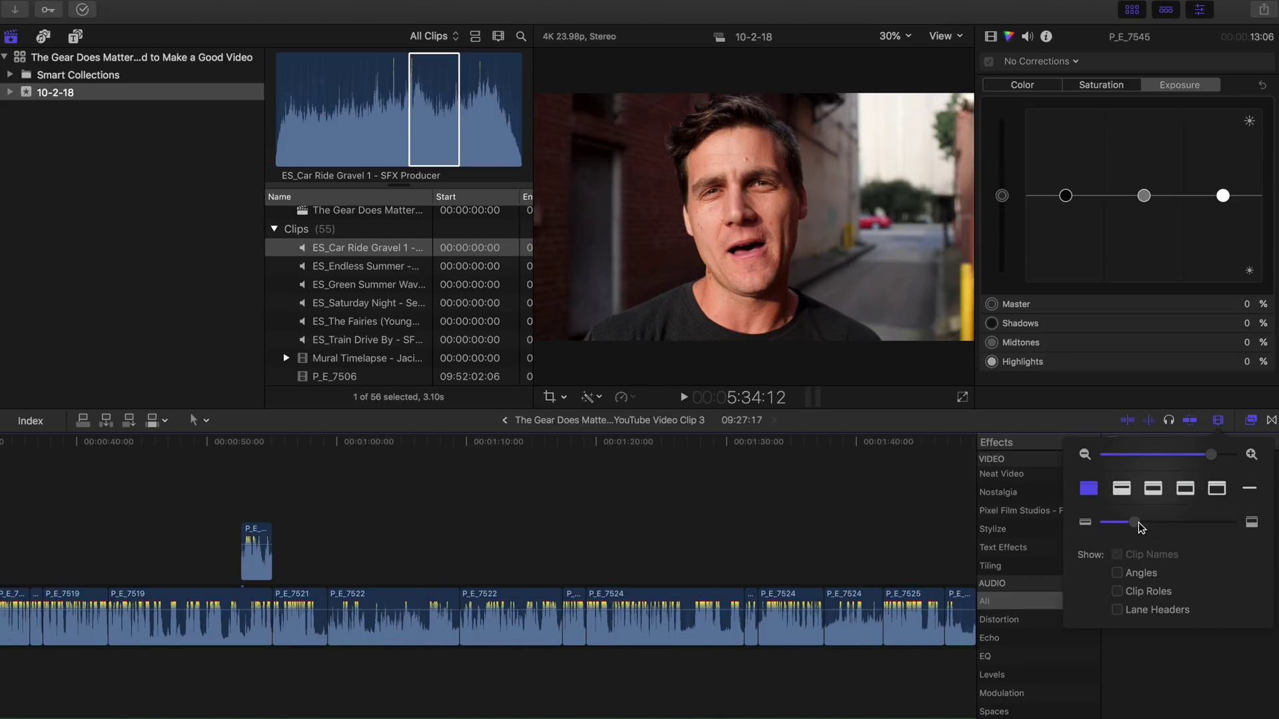
left_click_drag(1134, 522, 1190, 522)
left_click(511, 654)
scroll(510, 655, "down", 5)
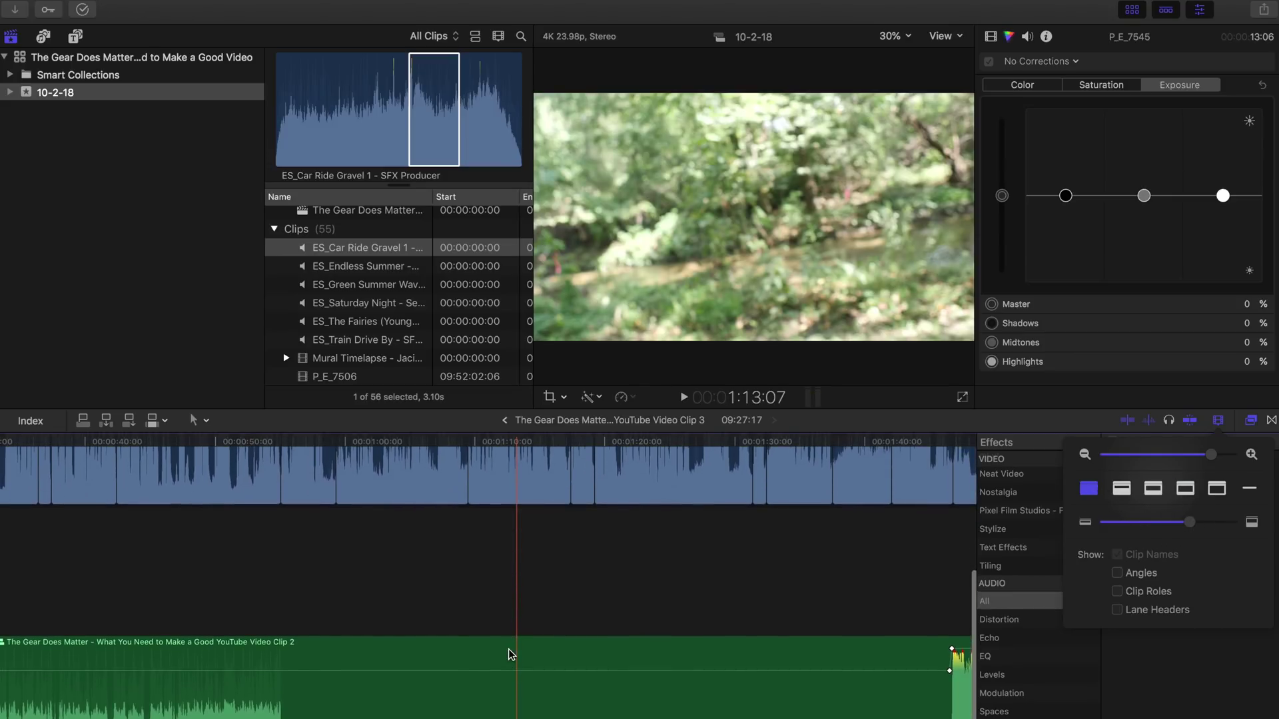
scroll(511, 654, "left", 10)
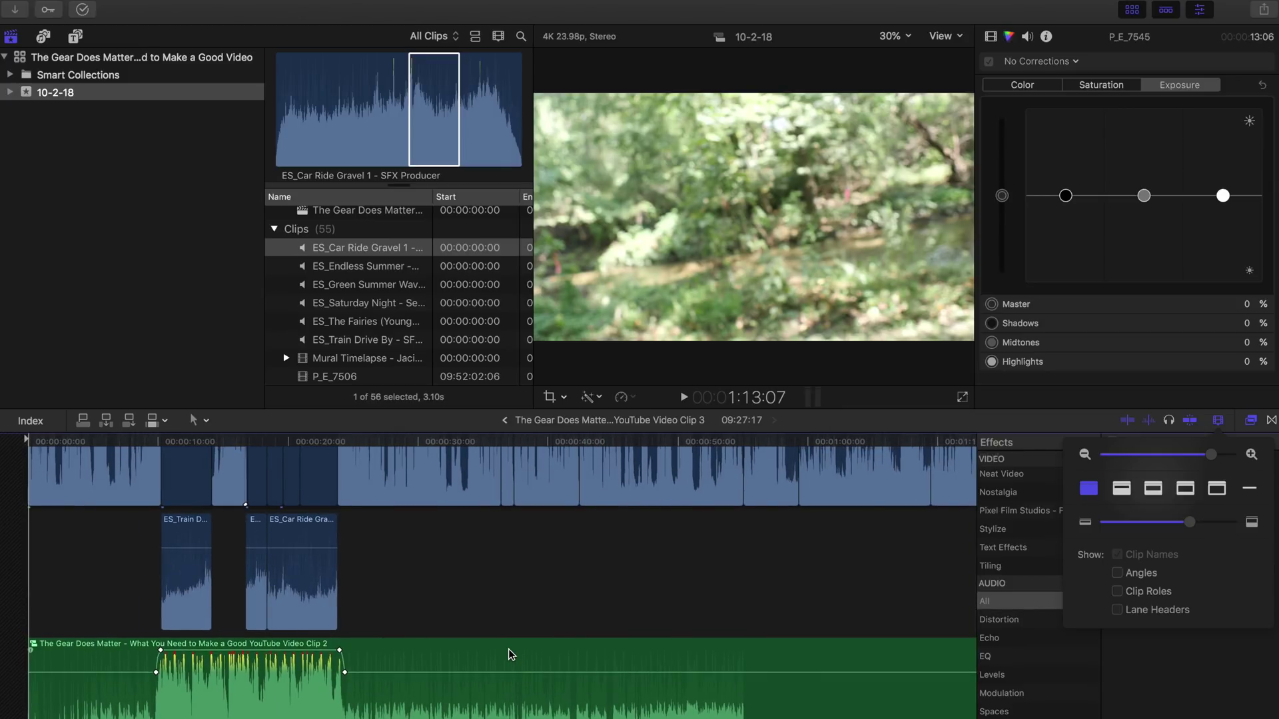
Lower the music clip's volume between its keyframes to -2.0 dB.
left_click(92, 674)
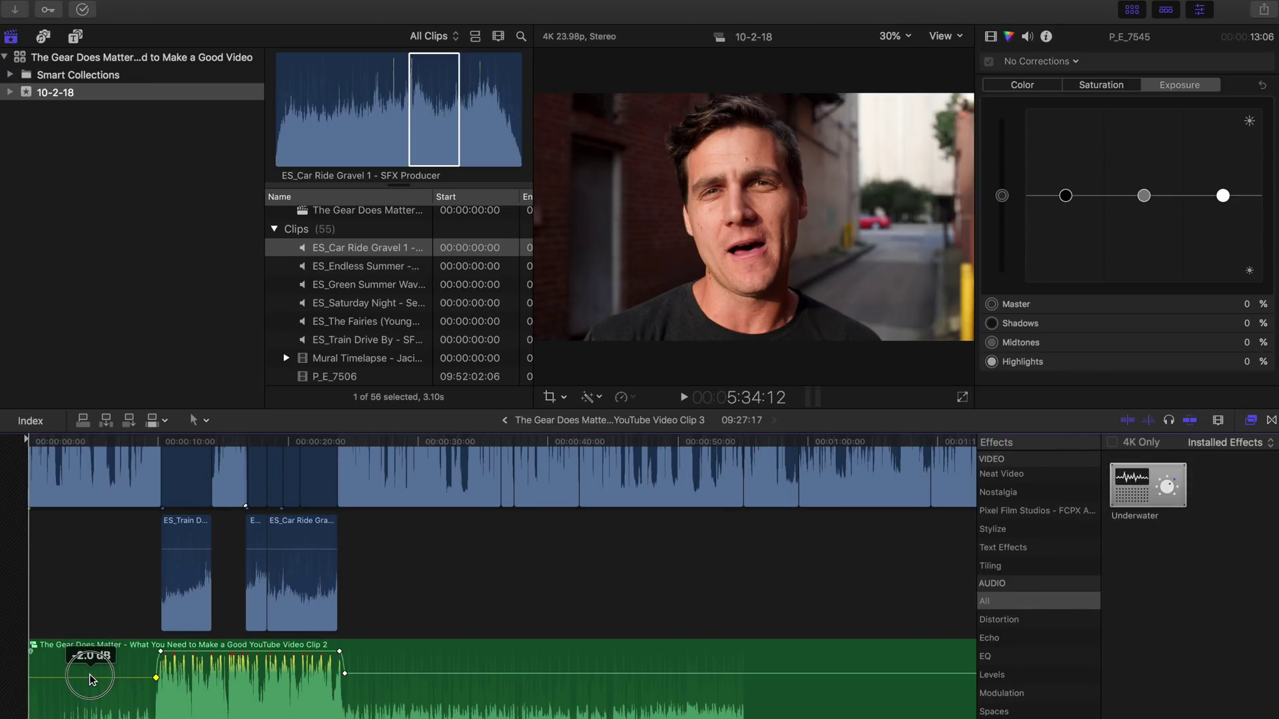
left_click_drag(414, 673, 414, 681)
key("super+minus")
key("super+minus")
key("super+minus")
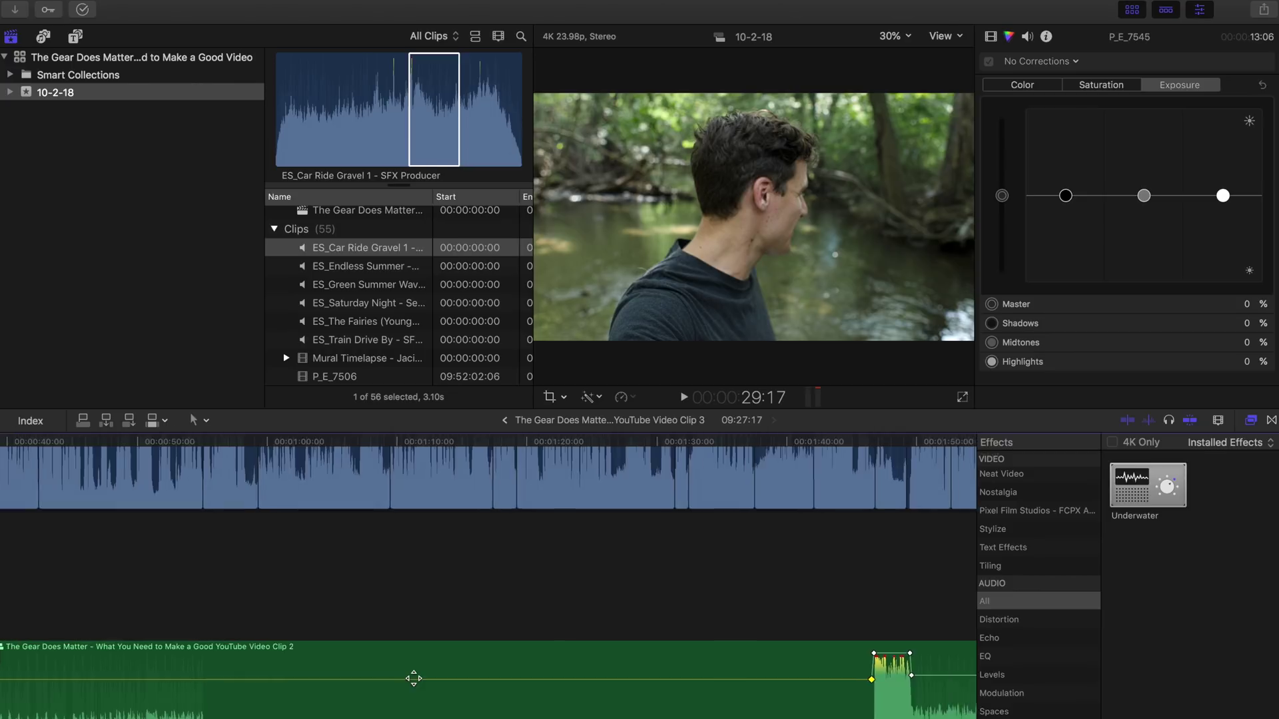
left_click(490, 676)
left_click(492, 680)
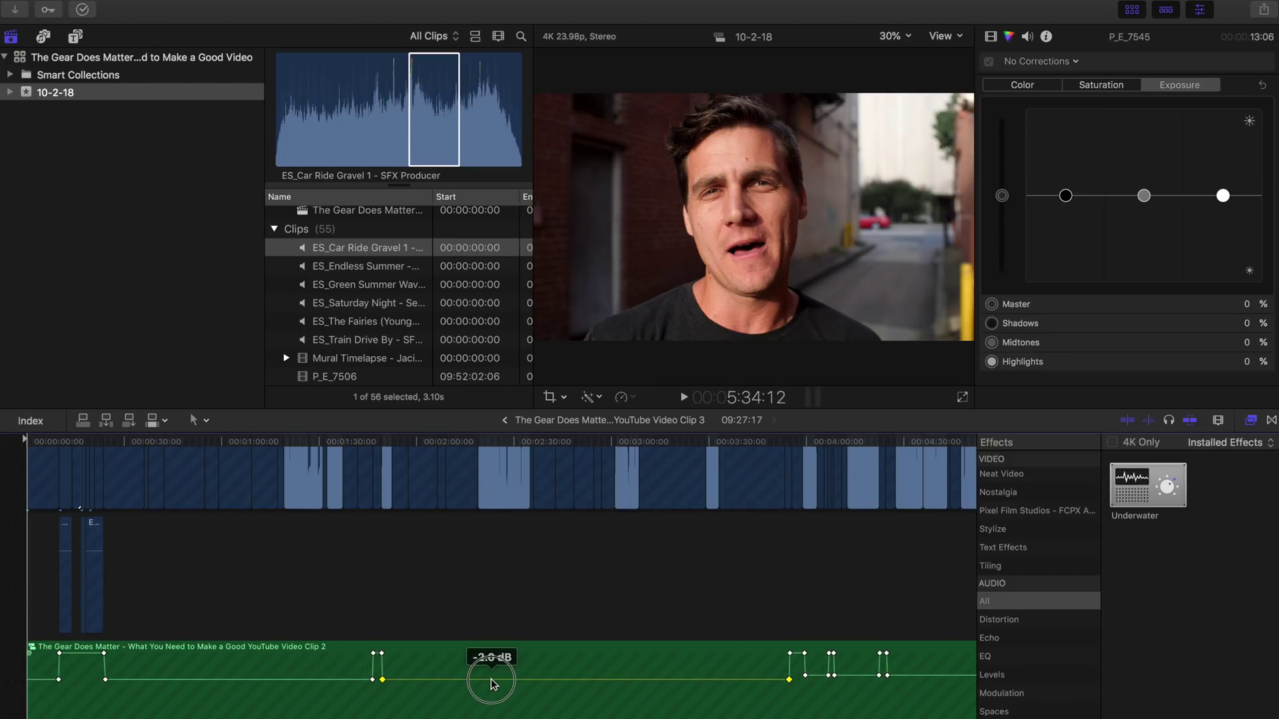